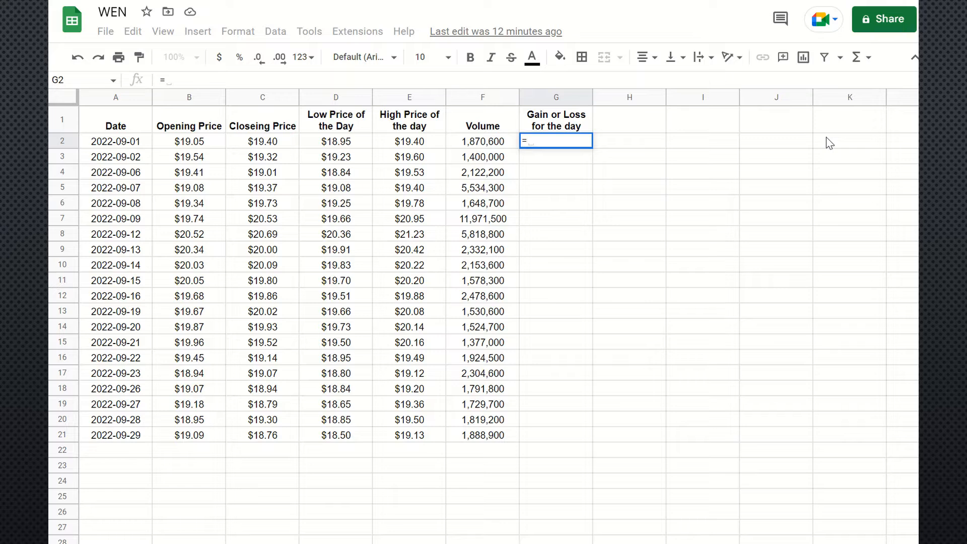
key("BackSpace")
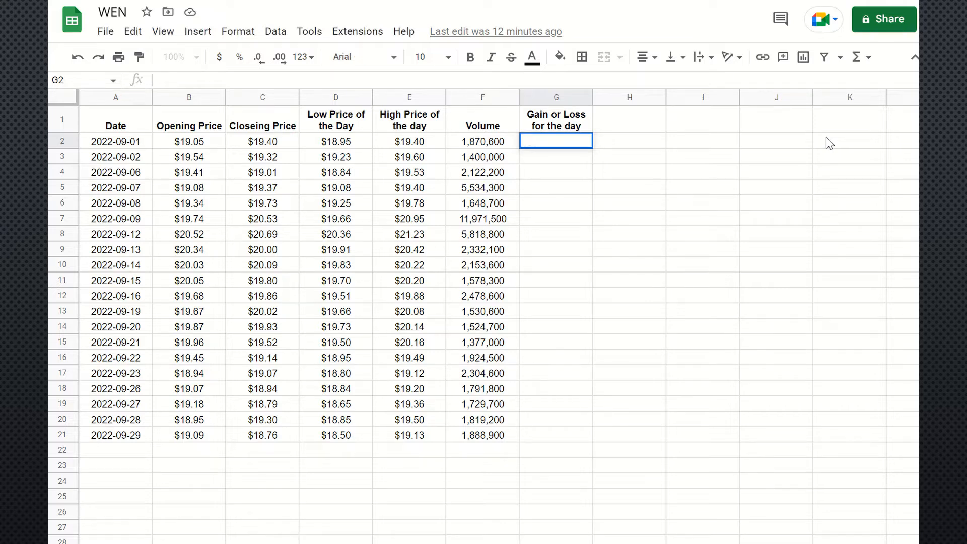
left_click(619, 174)
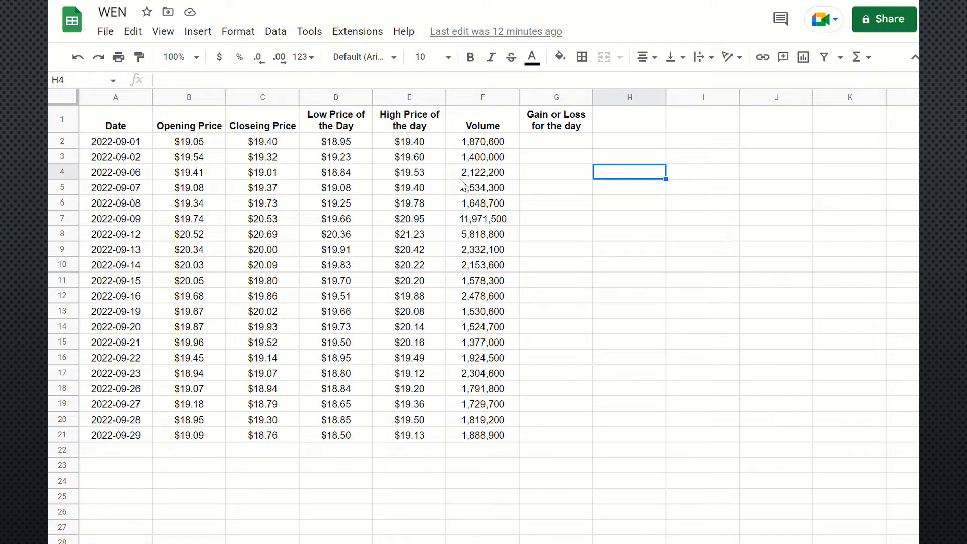
left_click(546, 101)
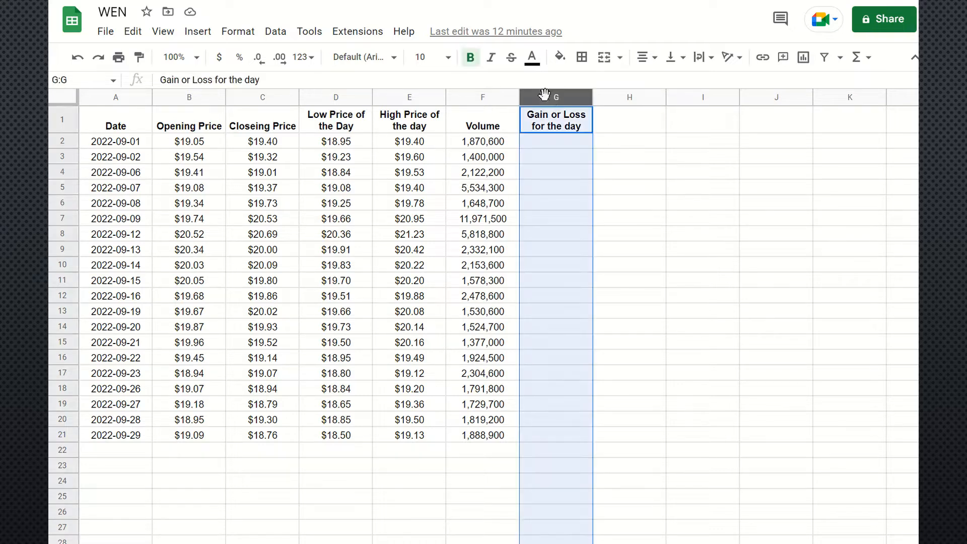
left_click(571, 159)
key("Up")
key("Up")
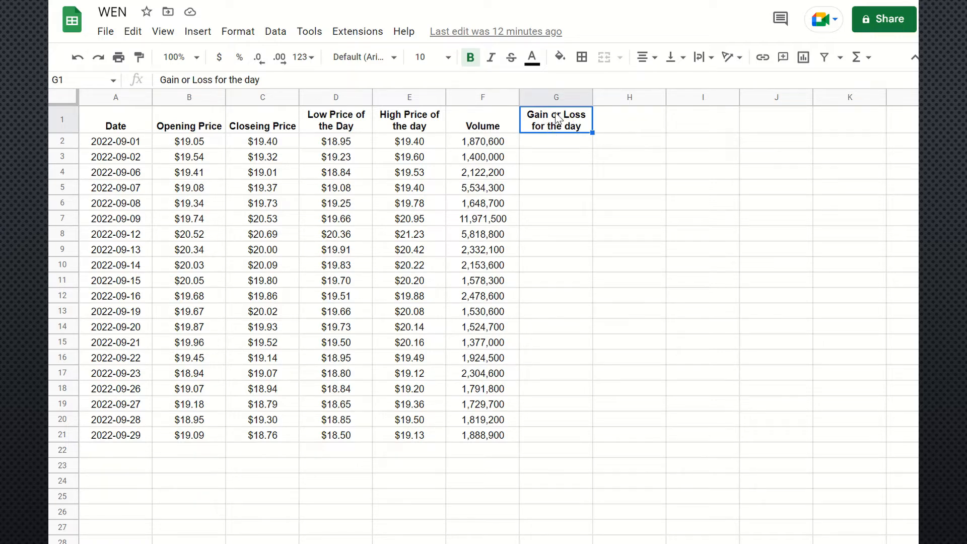
Calculate the first day's gain or loss in G2 with =C2-B2 and accept the suggested autofill for the remaining dates.
left_click(556, 143)
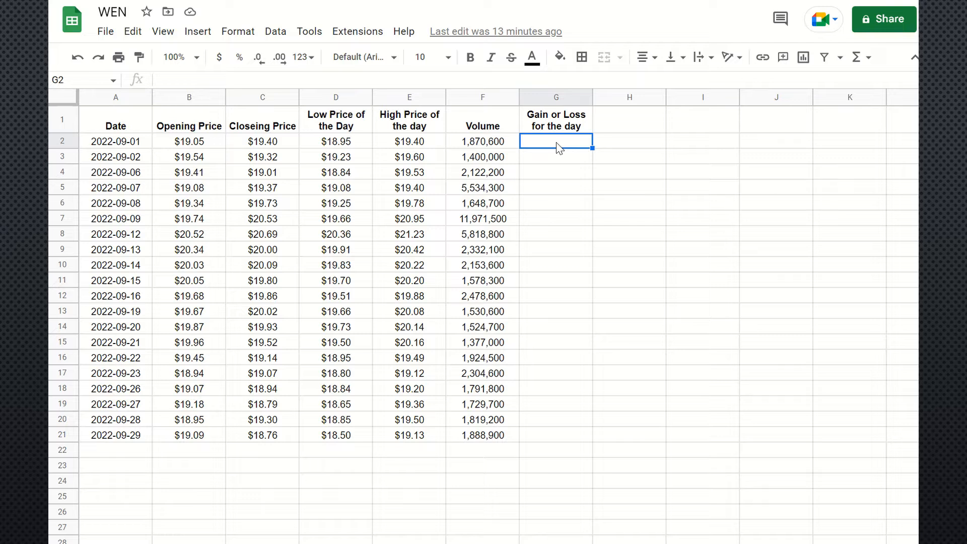
type("=")
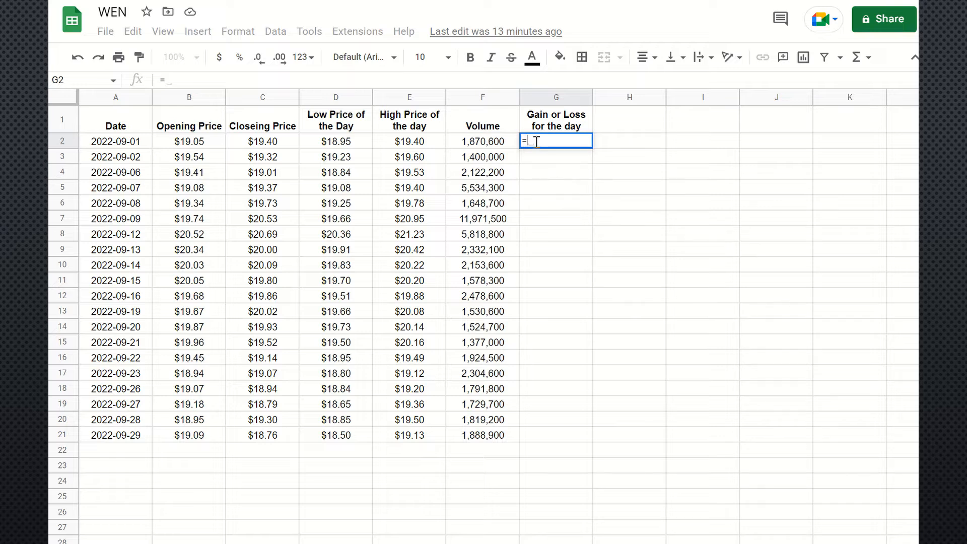
left_click(262, 142)
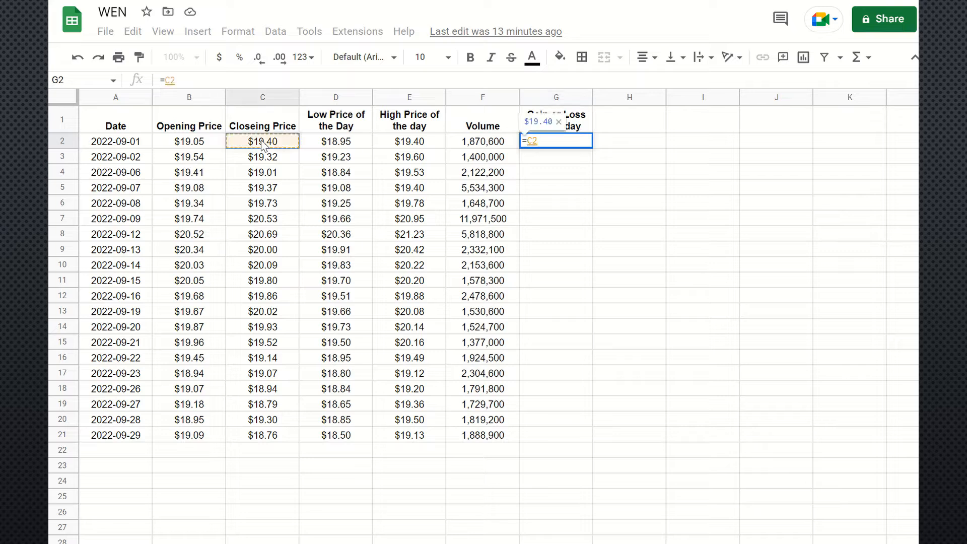
type("-")
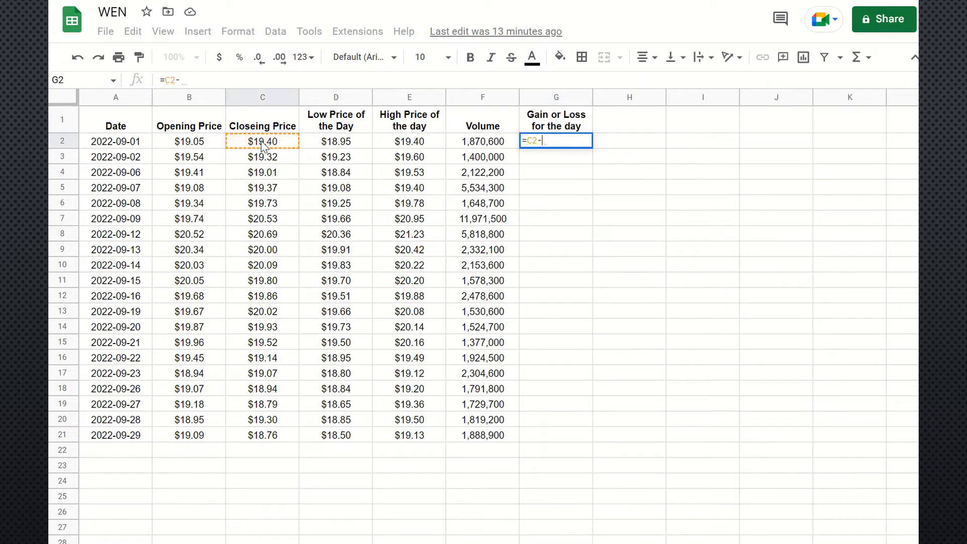
left_click(196, 141)
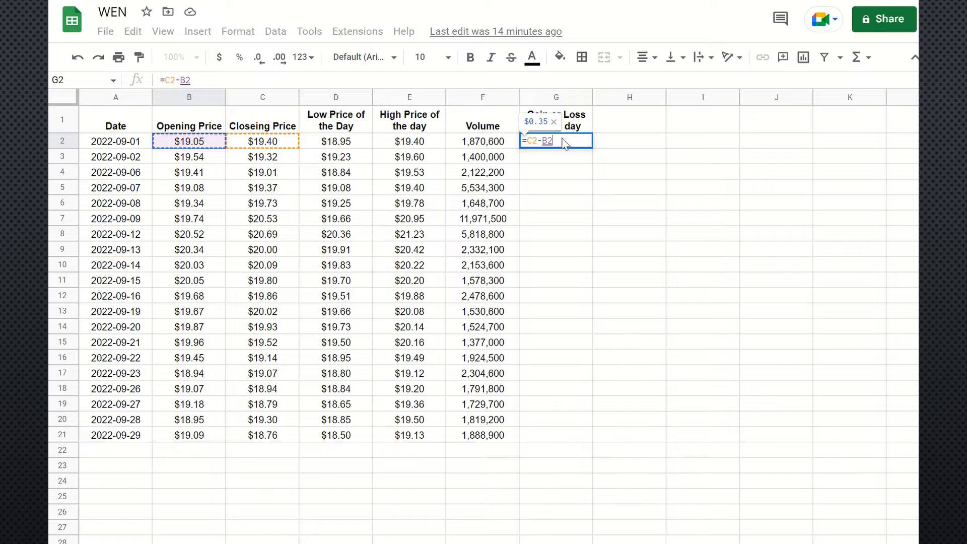
key("Return")
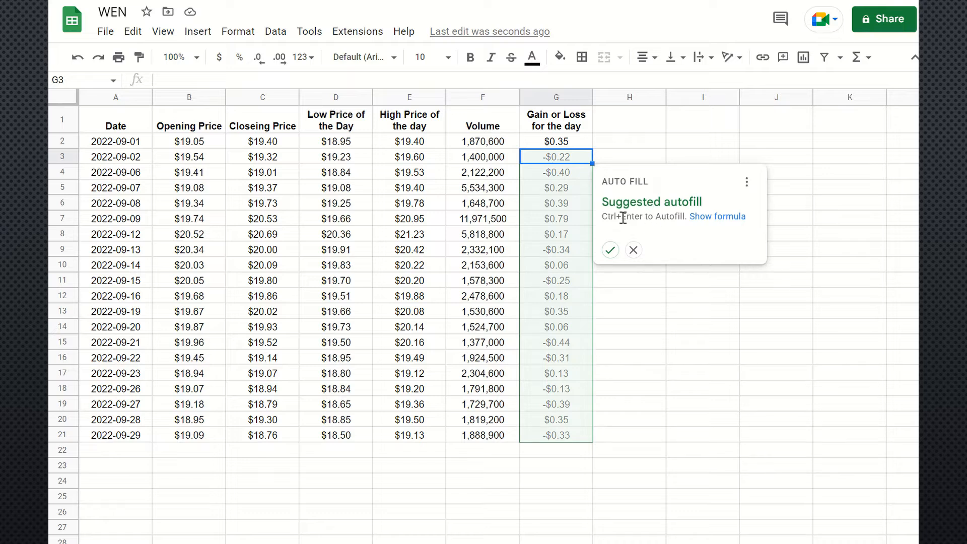
left_click(610, 249)
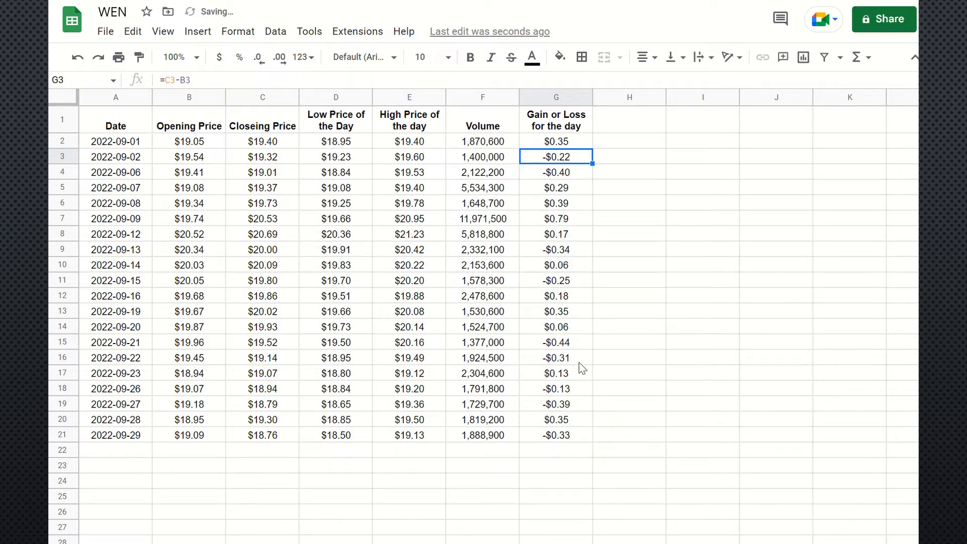
Examine the gain or loss formulas in the first rows of column G to compare their cell references.
left_click(564, 172)
left_click(566, 130)
left_click(567, 142)
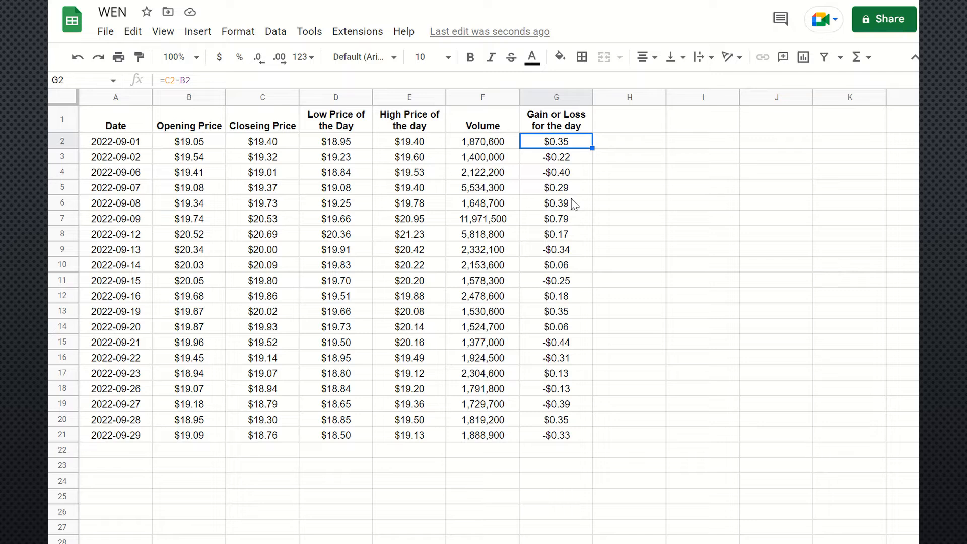
left_click(627, 170)
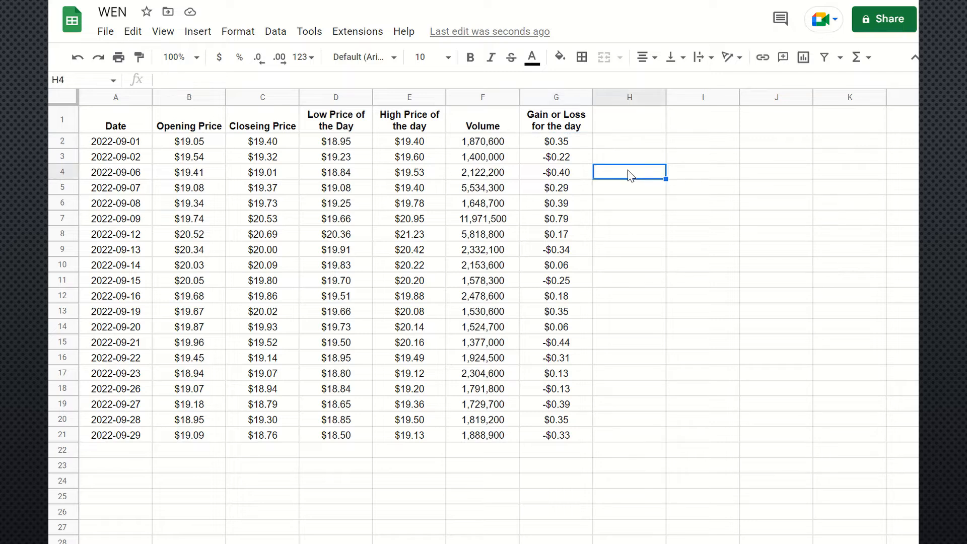
left_click(581, 137)
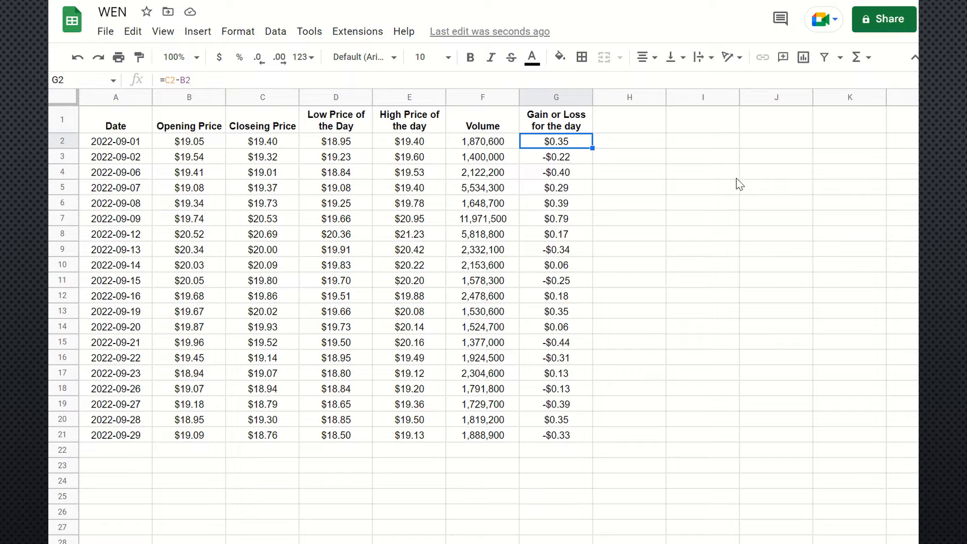
left_click(564, 158)
left_click(567, 144)
left_click(565, 161)
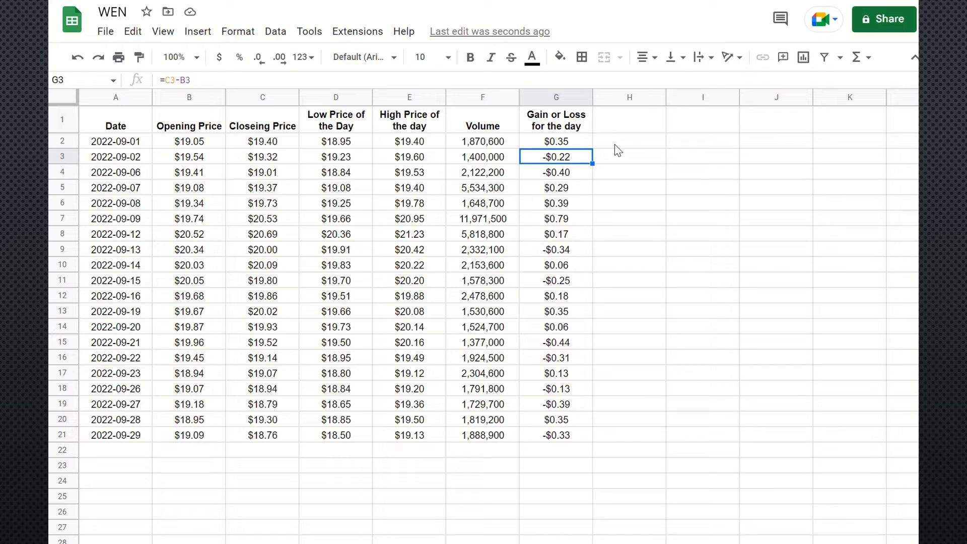
Create a conditional formatting rule for column G that applies to values greater than 0.
left_click(556, 95)
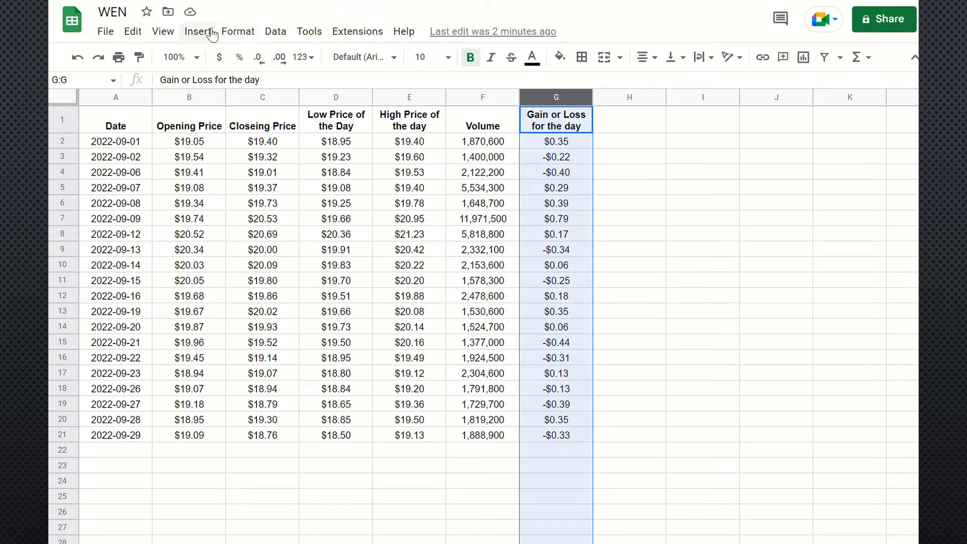
left_click(242, 35)
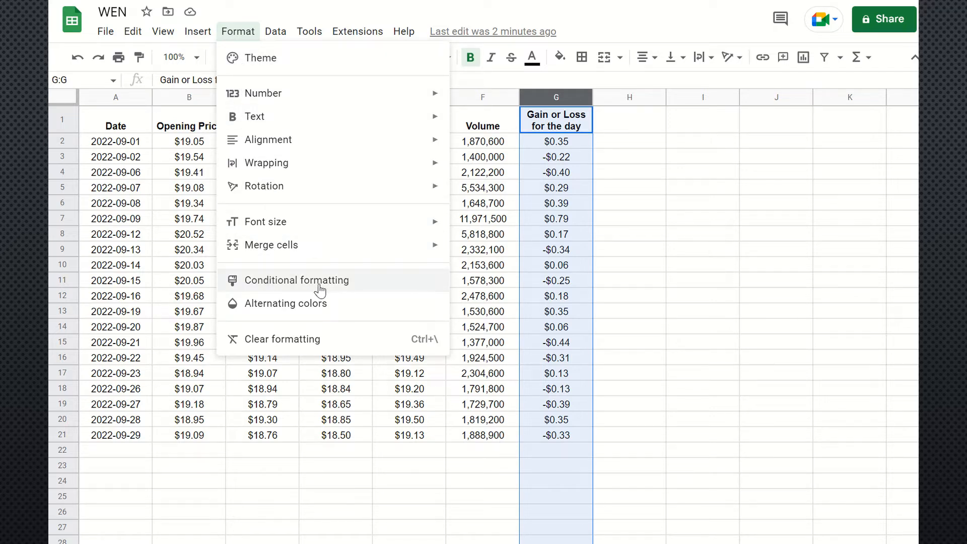
left_click(234, 286)
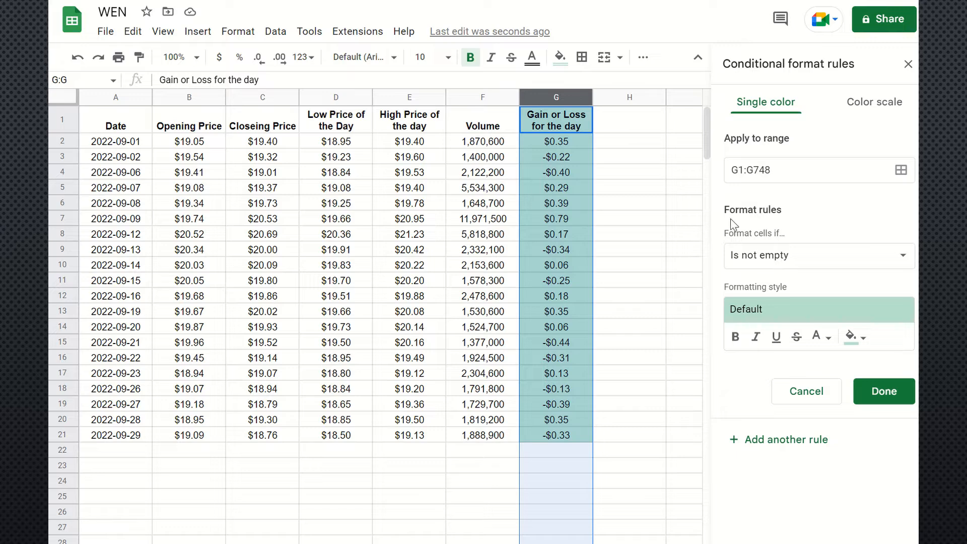
left_click(771, 259)
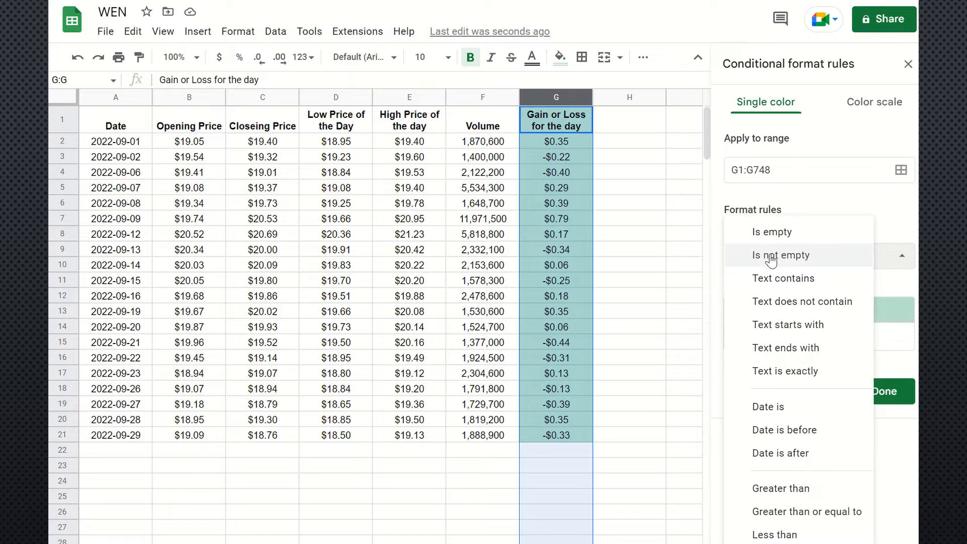
left_click(822, 497)
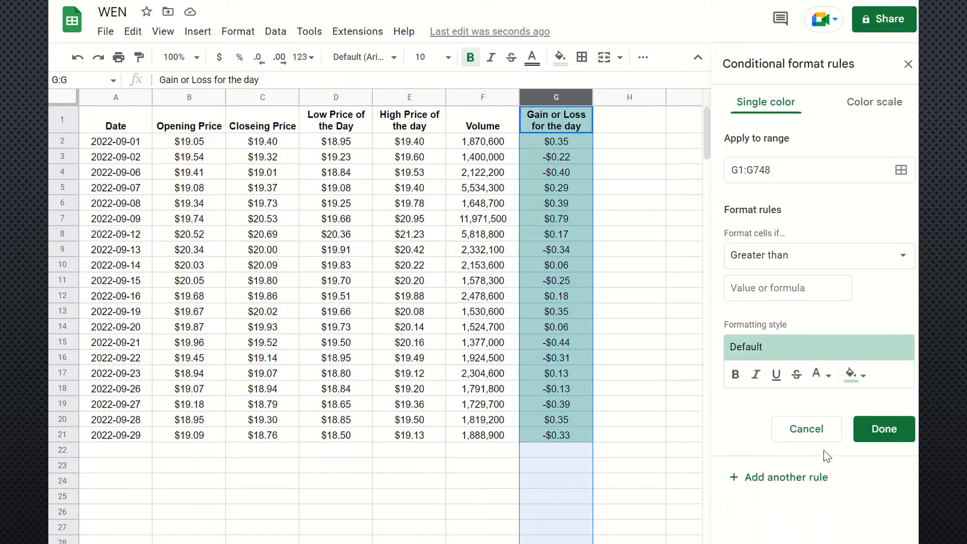
left_click(776, 286)
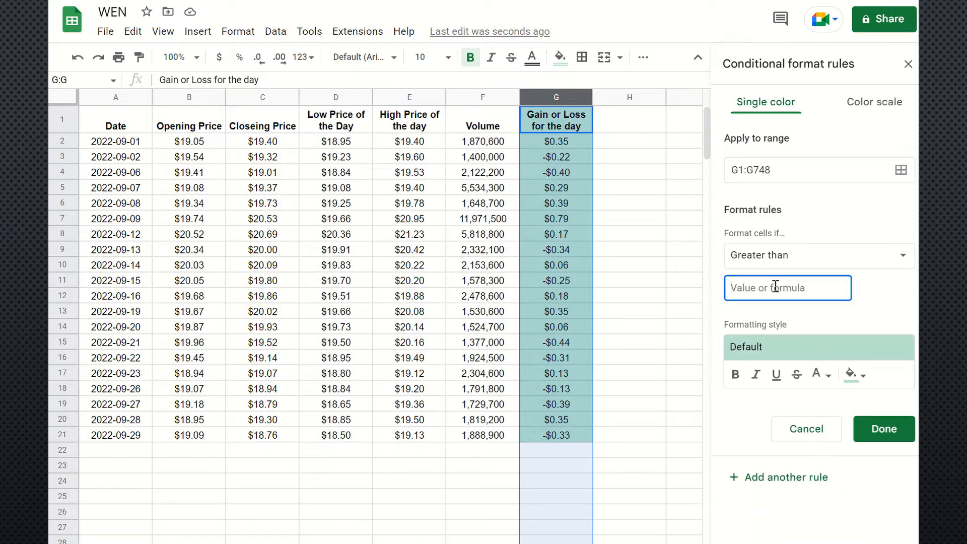
type("0")
Remove the fill colour from the greater-than-0 rule and make its text bright green.
left_click(864, 377)
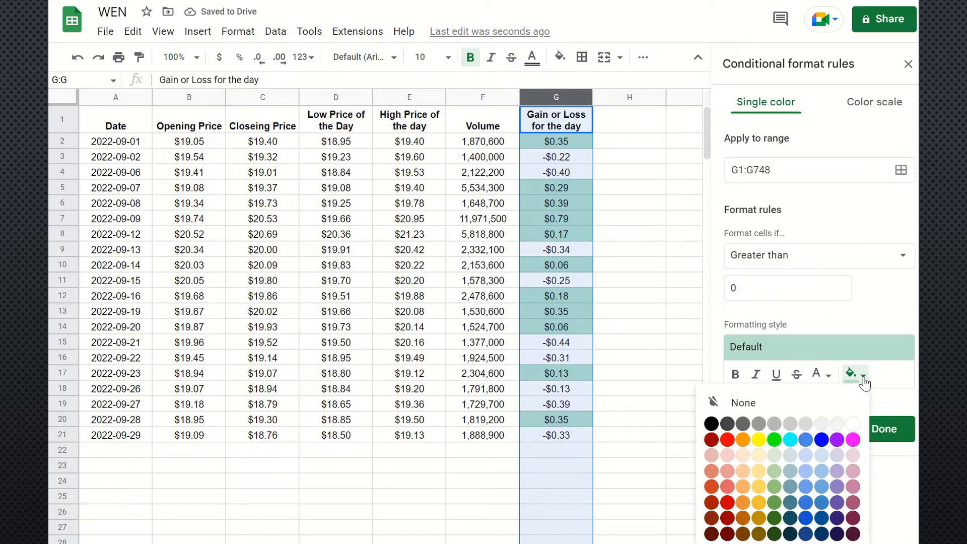
left_click(739, 404)
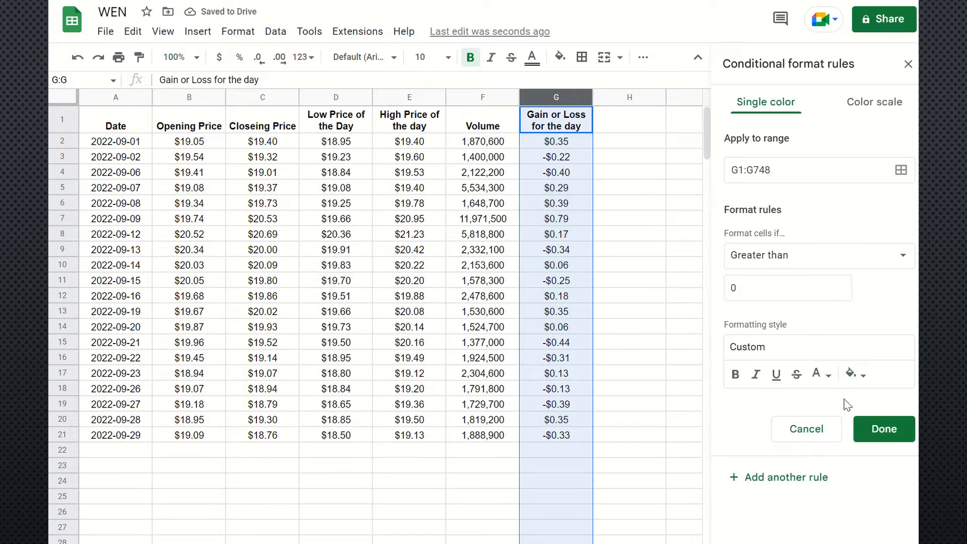
left_click(830, 377)
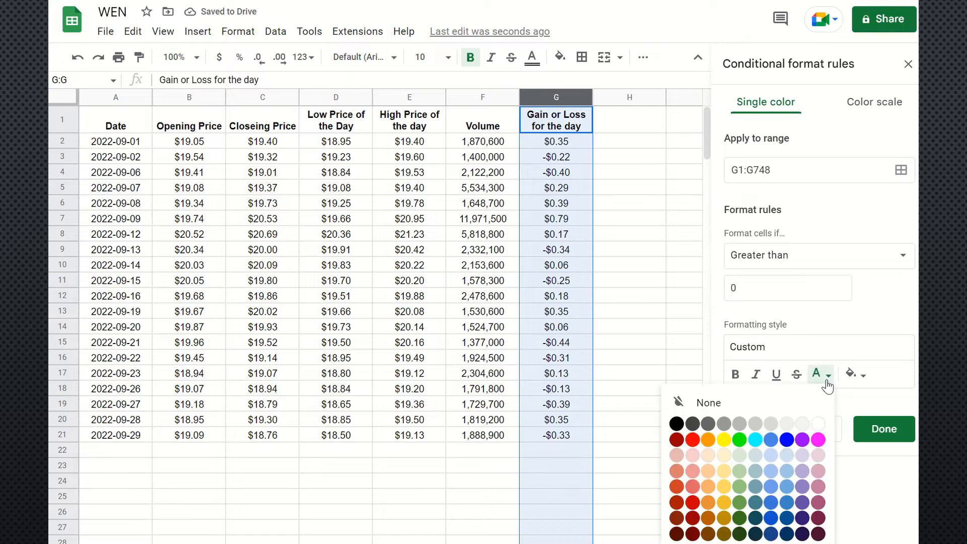
left_click(739, 440)
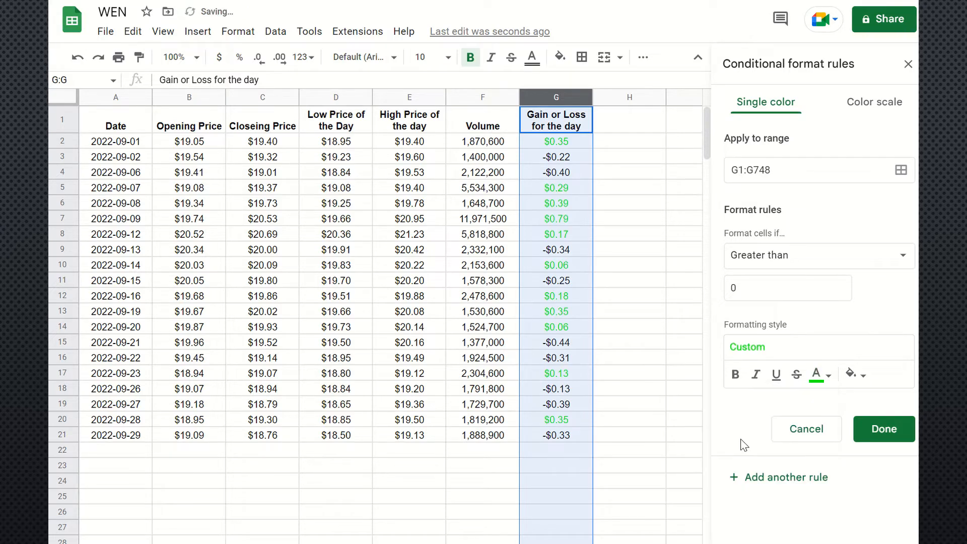
Change the greater-than-0 rule's text colour to a softer light green and save the rule.
left_click(828, 378)
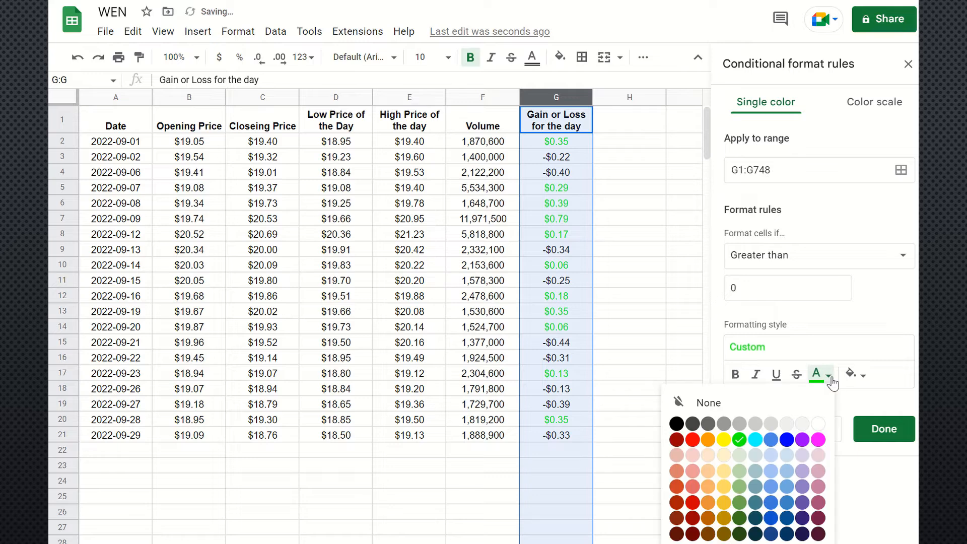
left_click(742, 504)
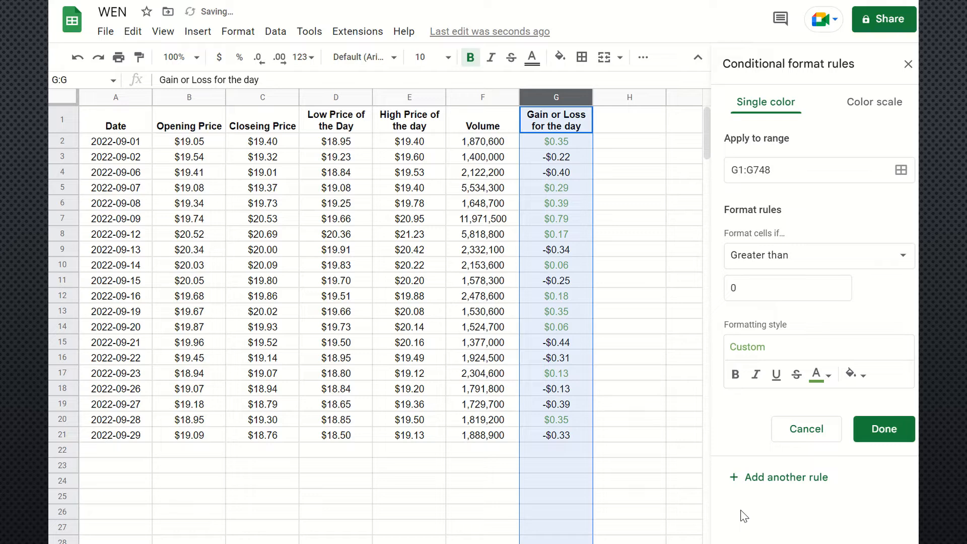
left_click(827, 377)
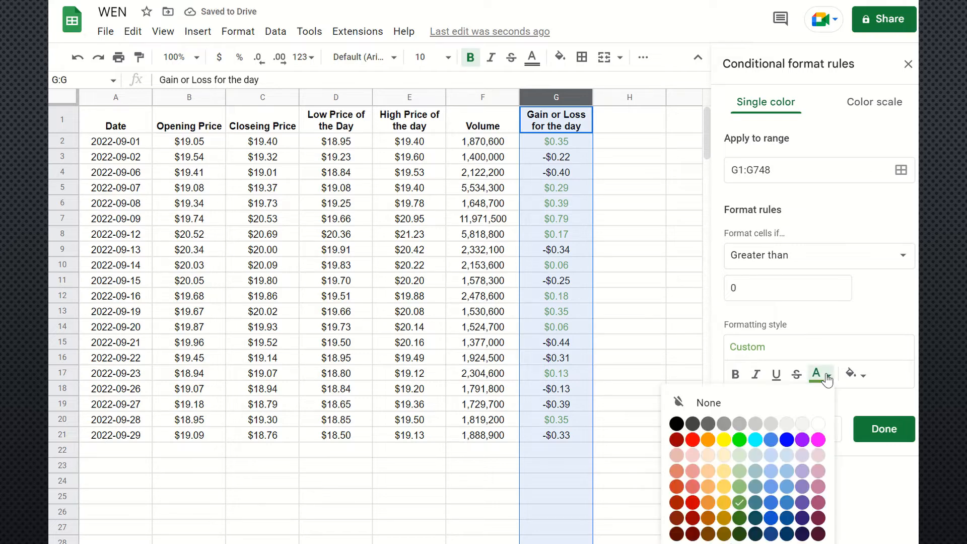
left_click(743, 486)
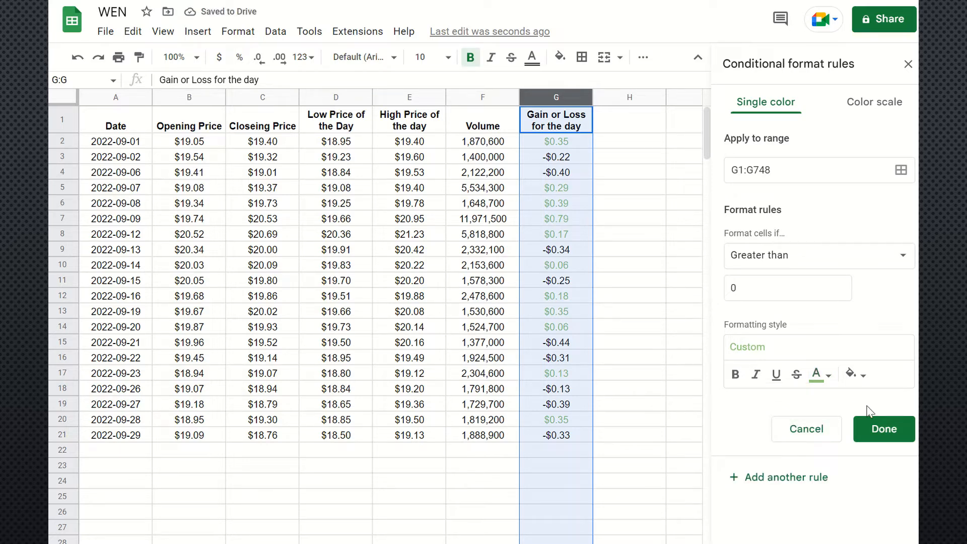
left_click(873, 432)
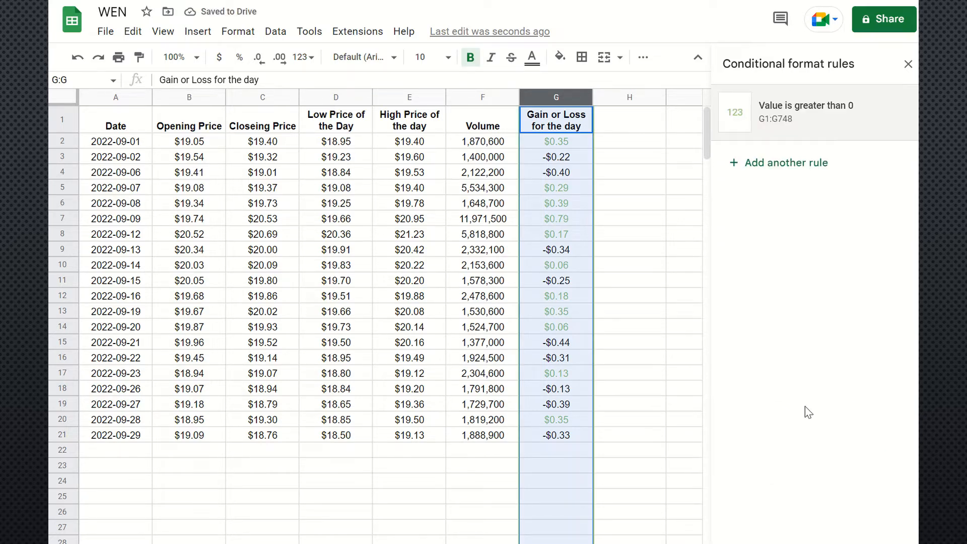
left_click(625, 337)
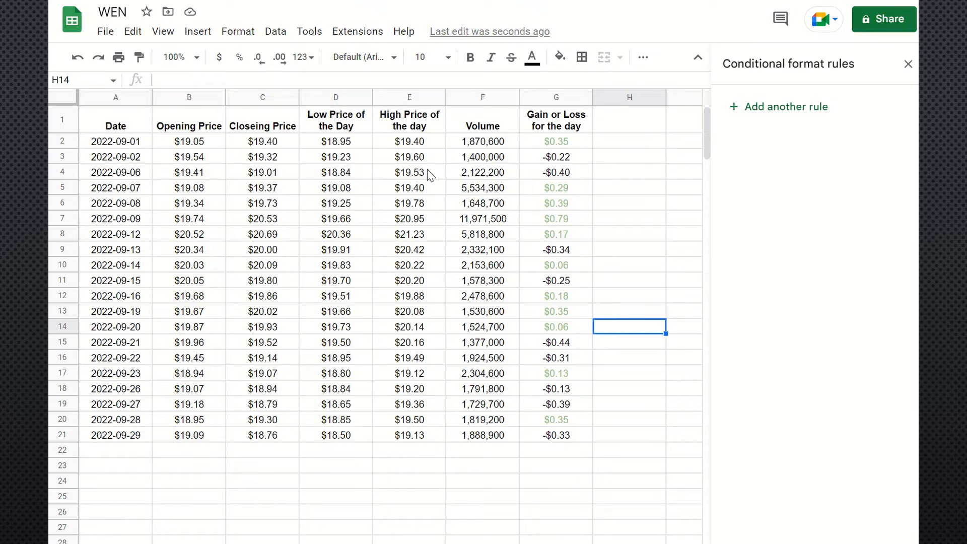
left_click(248, 34)
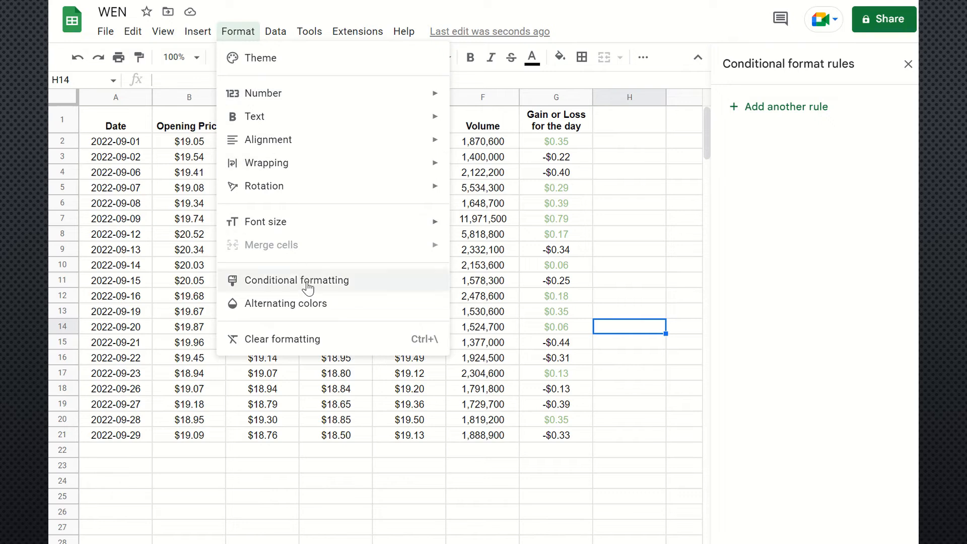
left_click(626, 343)
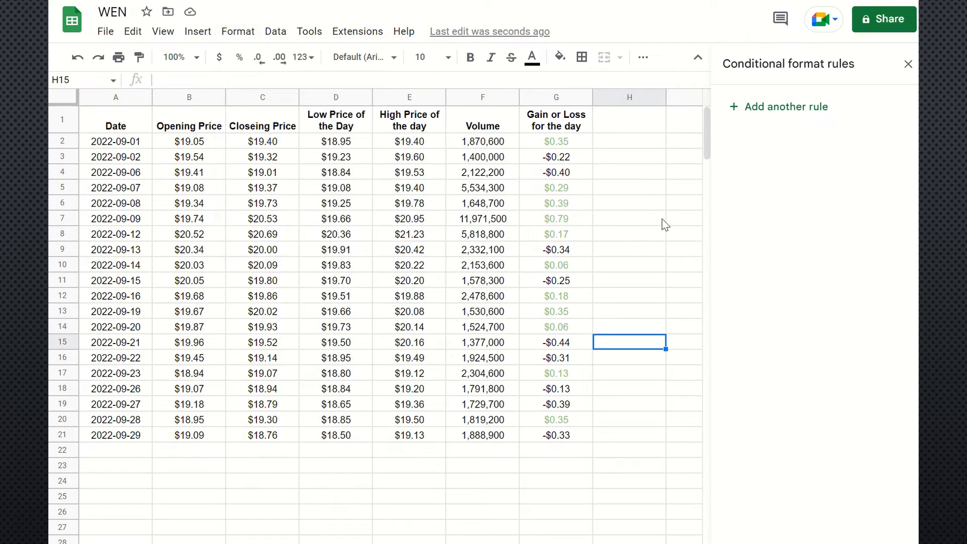
Add another single-color conditional formatting rule for column G that applies to values less than or equal to 0.
left_click(775, 110)
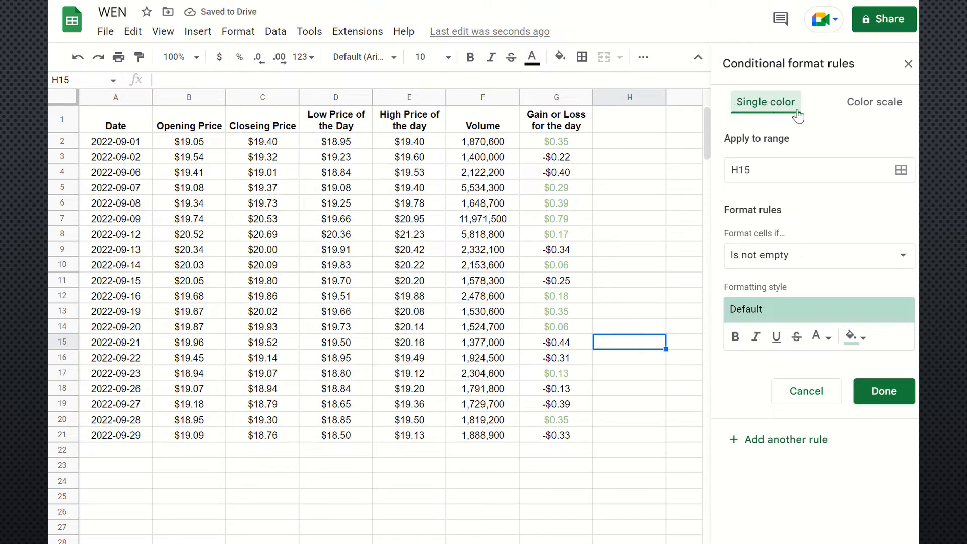
left_click(759, 166)
left_click(559, 98)
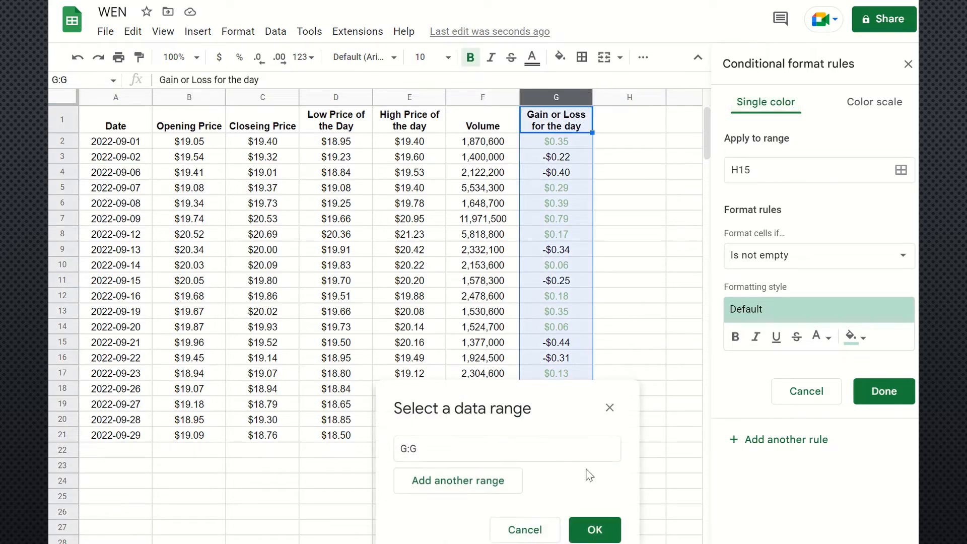
left_click(594, 529)
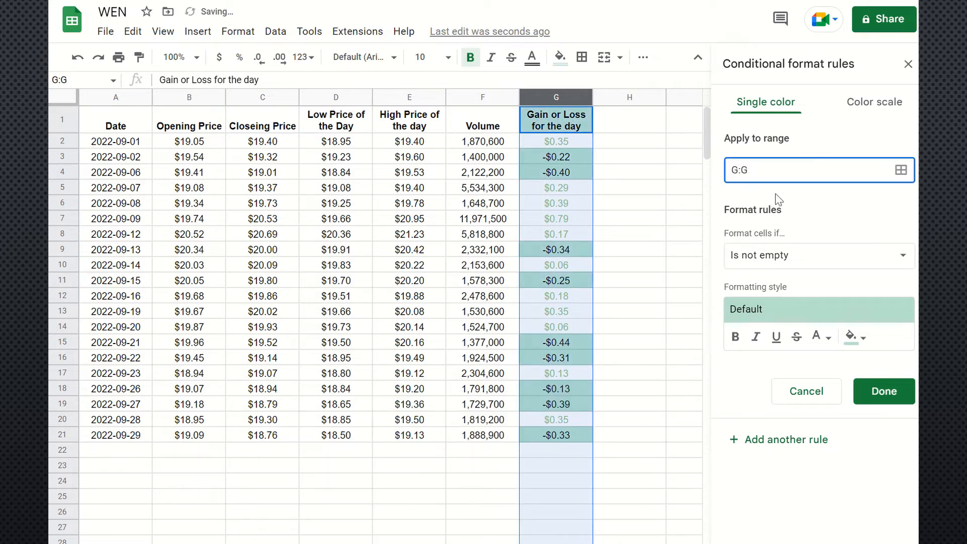
left_click(797, 259)
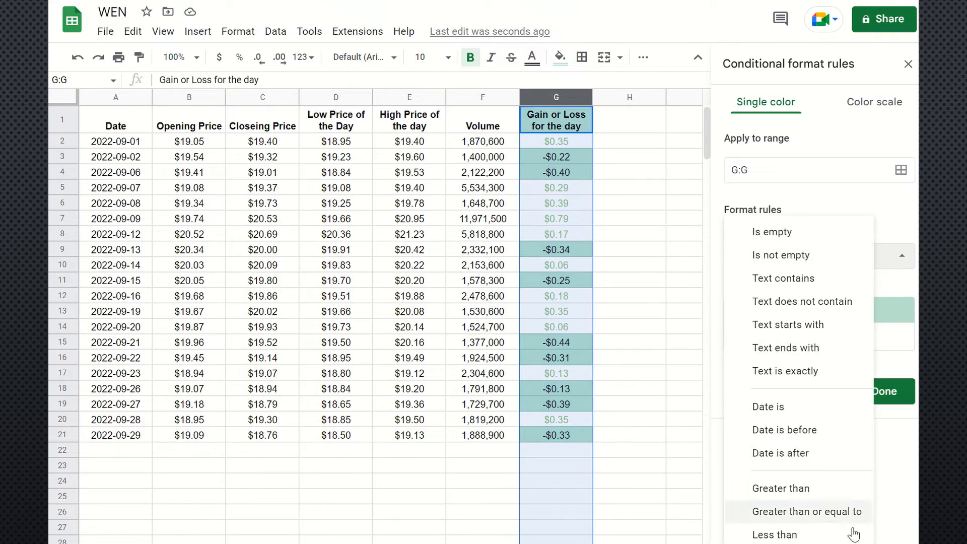
left_click(807, 542)
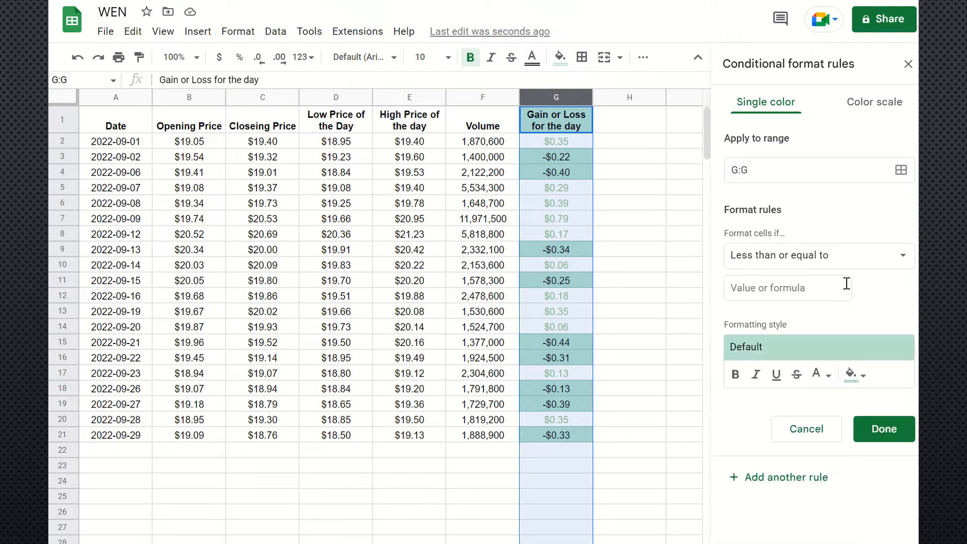
left_click(803, 286)
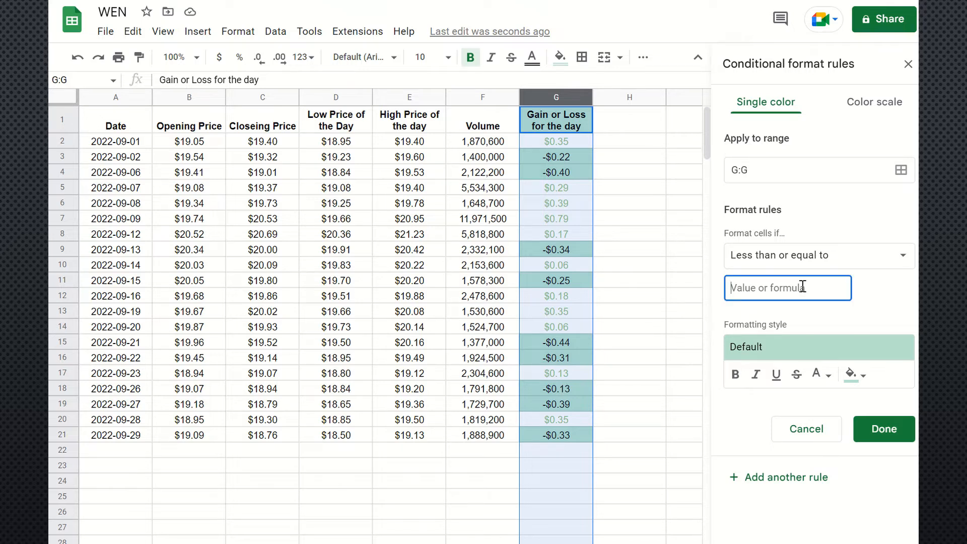
type("0")
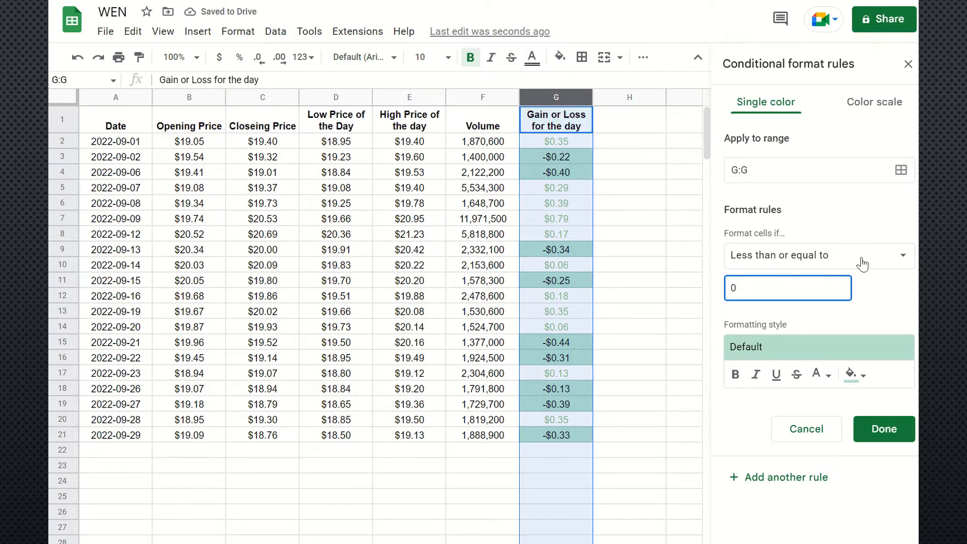
Set the text colour of the less-than-or-equal-to-0 rule to bright red.
left_click(864, 375)
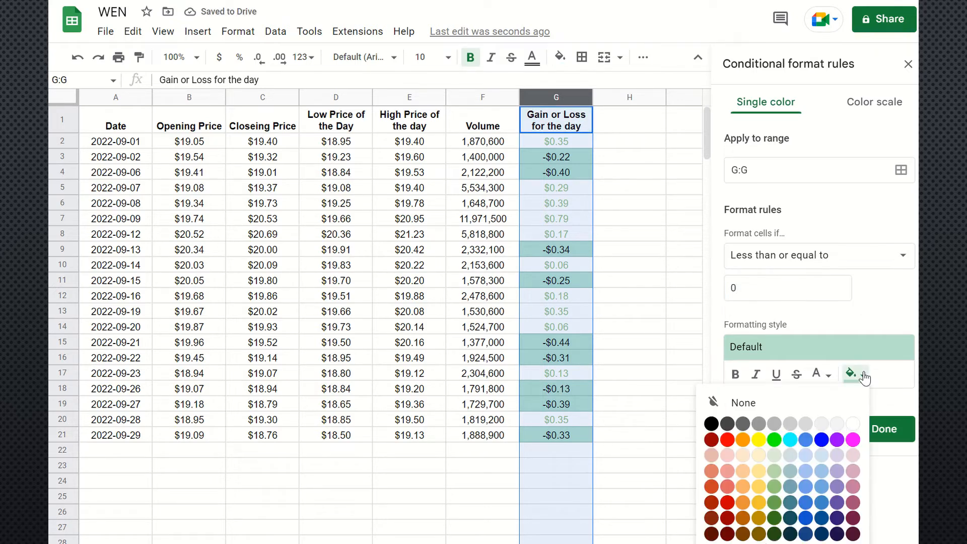
left_click(724, 403)
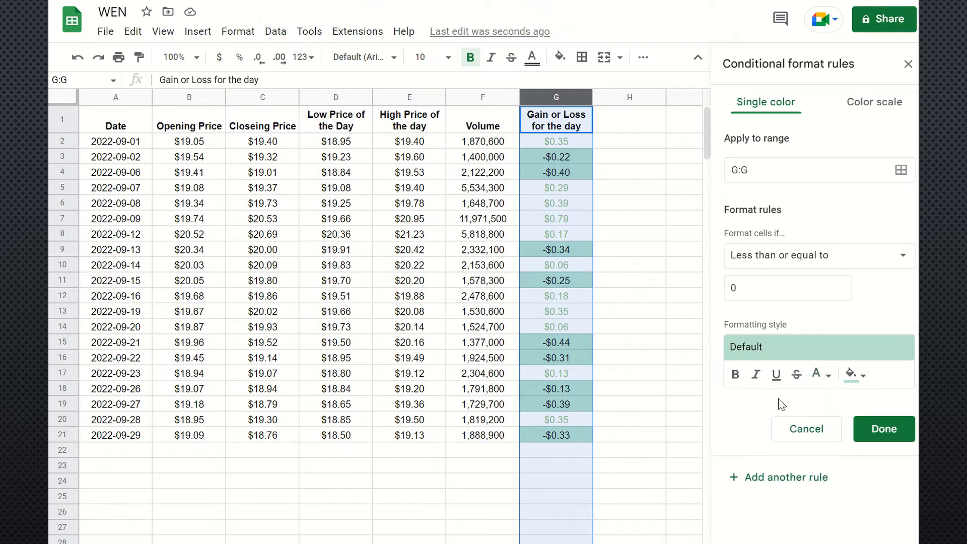
left_click(830, 378)
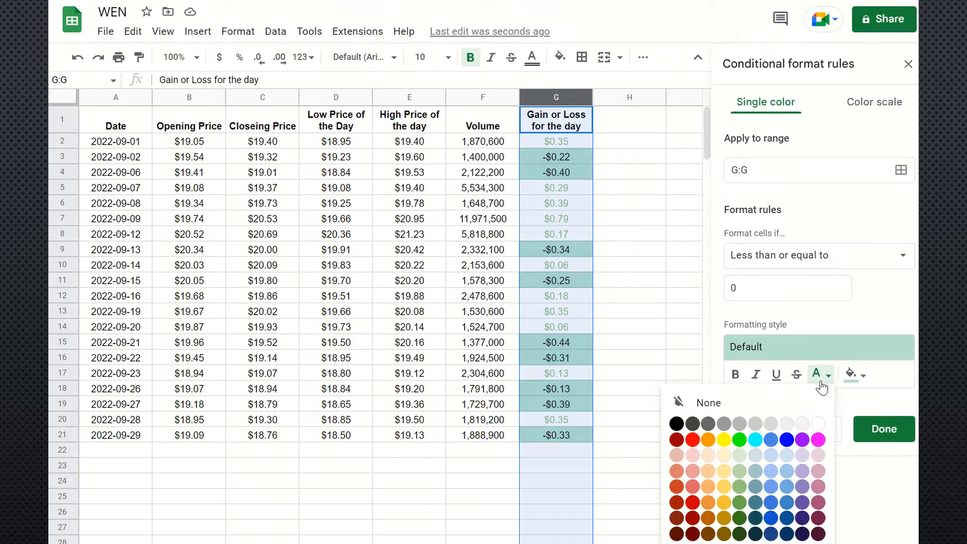
left_click(694, 440)
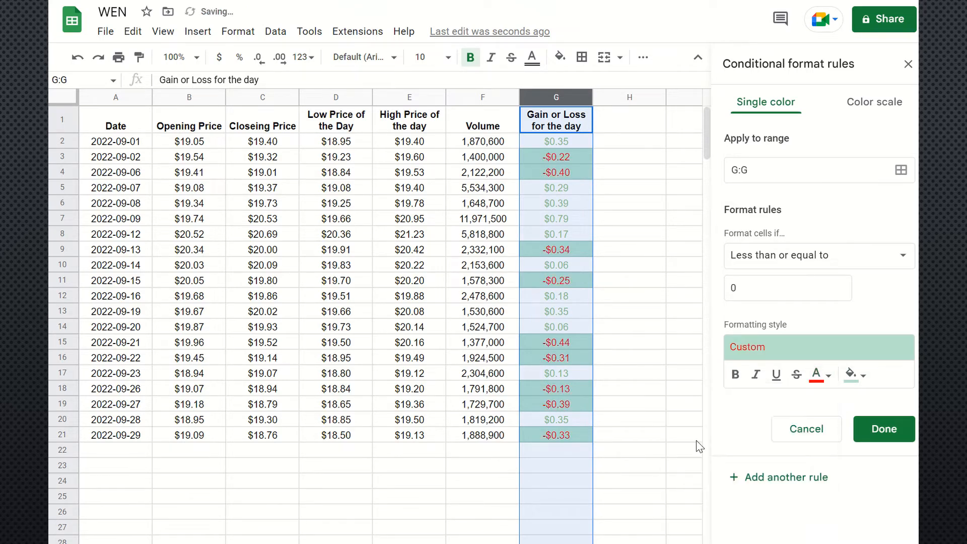
Remove the fill colour from the less-than-or-equal-to-0 rule, save it and close the conditional format rules.
left_click(865, 377)
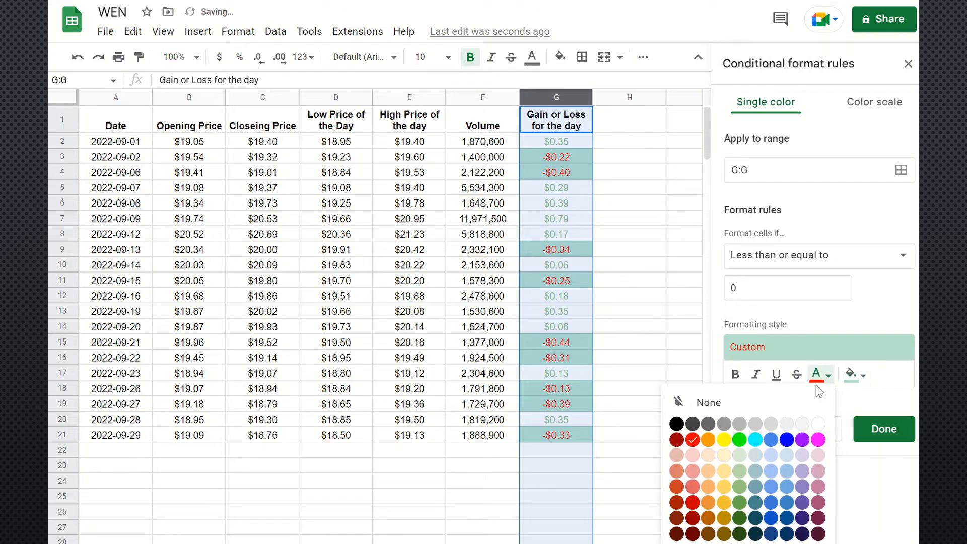
left_click(858, 379)
left_click(860, 378)
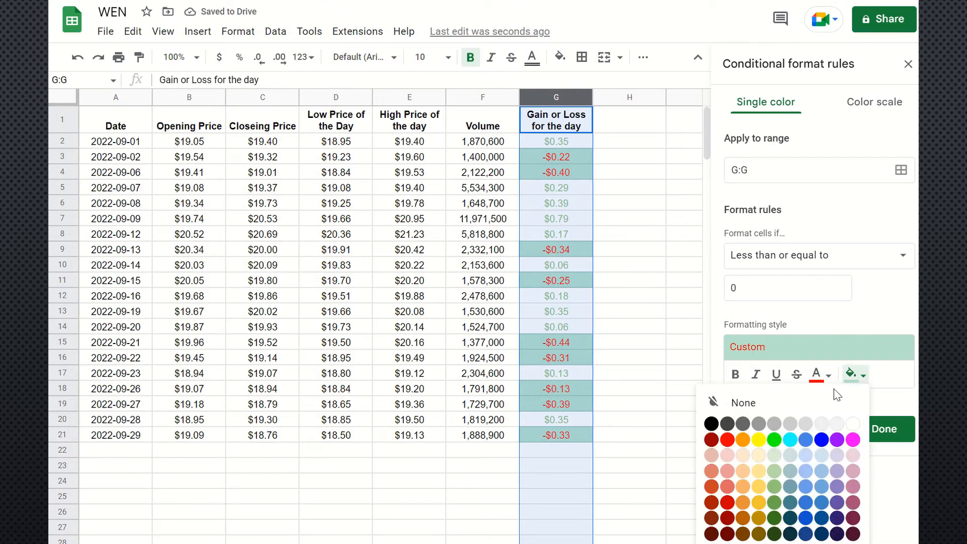
left_click(741, 403)
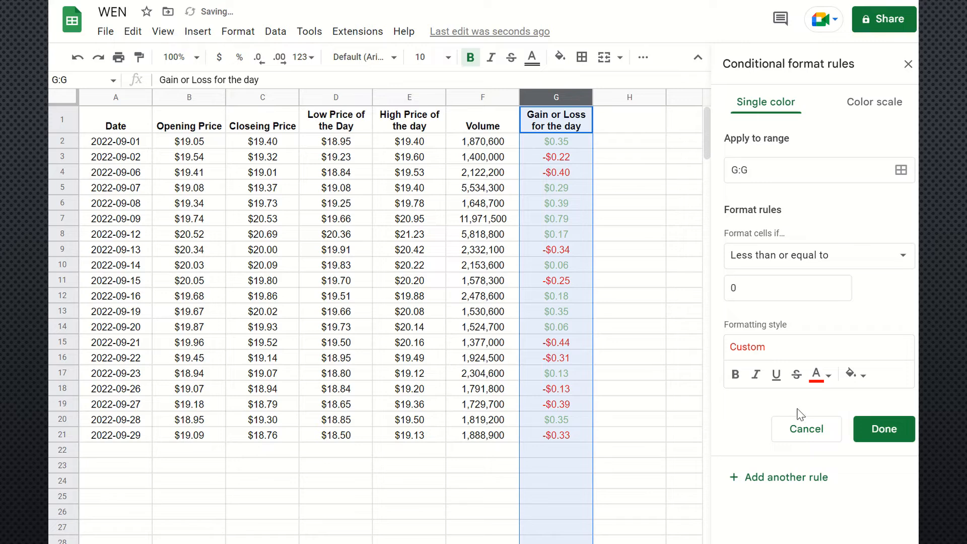
left_click(888, 432)
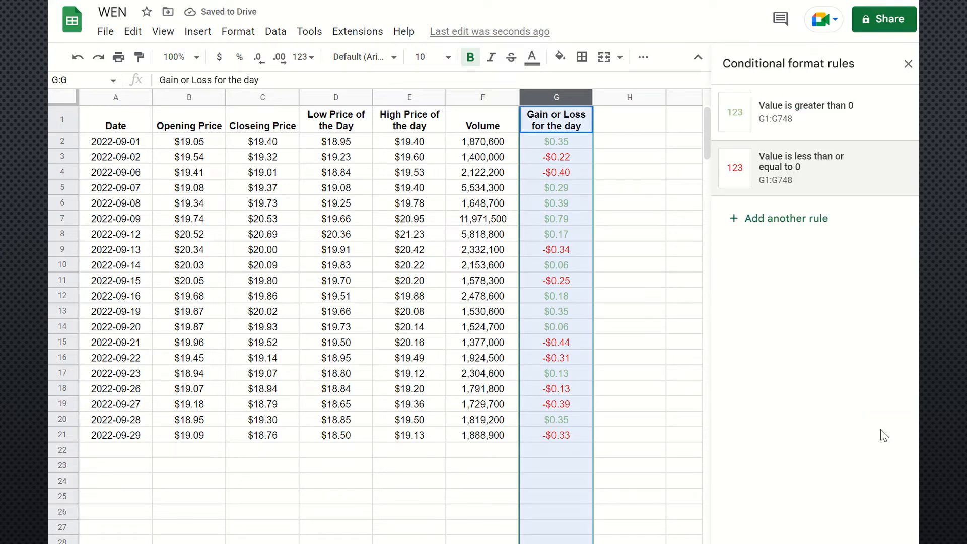
left_click(622, 207)
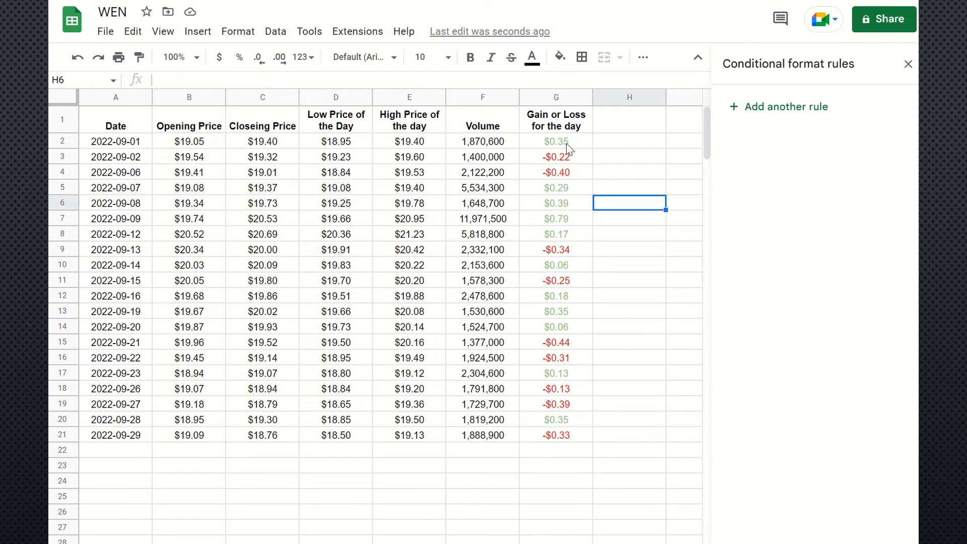
left_click(556, 456)
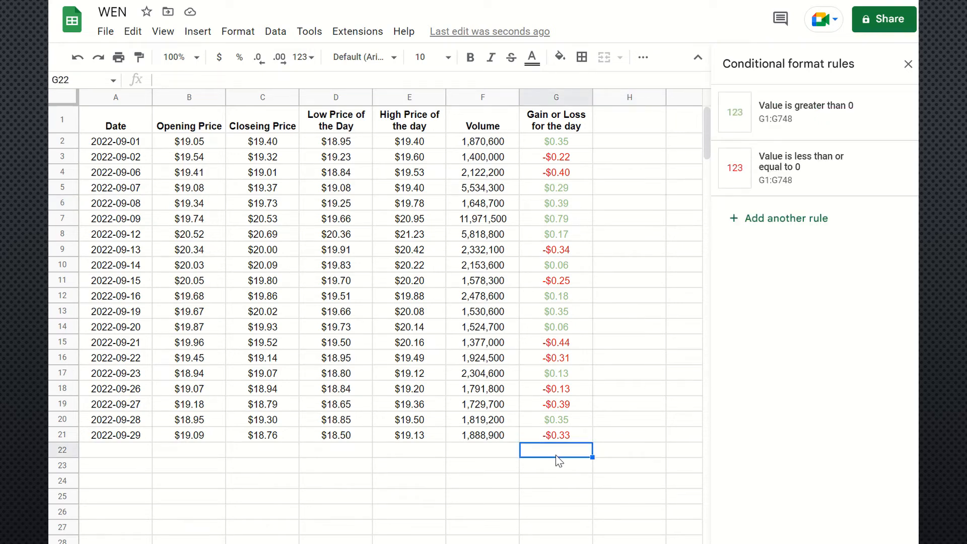
left_click(908, 64)
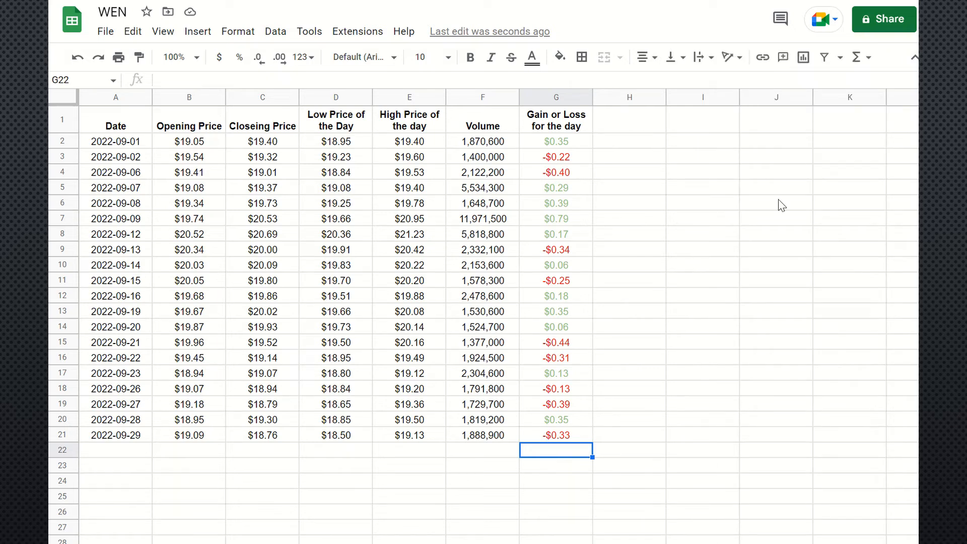
Total the daily gains and losses in cell G22 with =SUM(G2:G21).
left_click(857, 60)
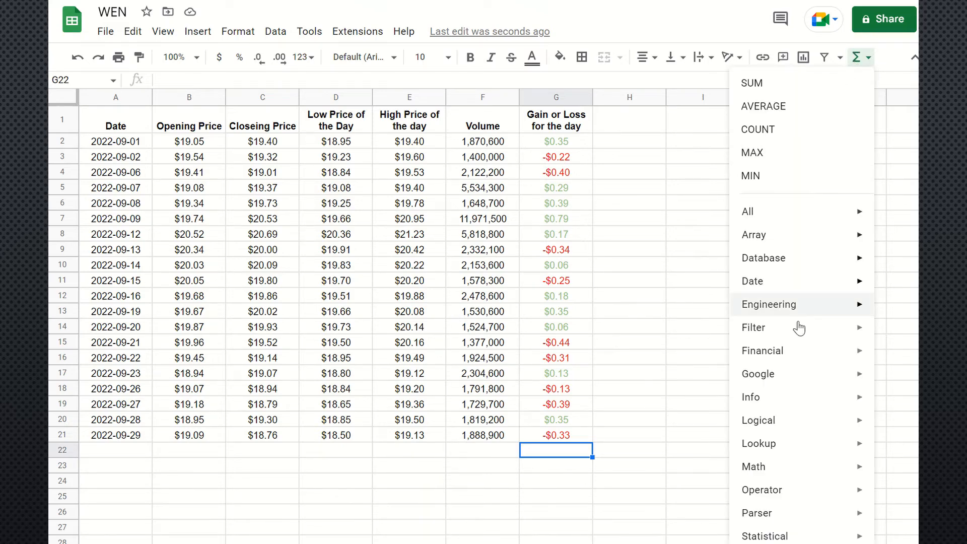
left_click(817, 83)
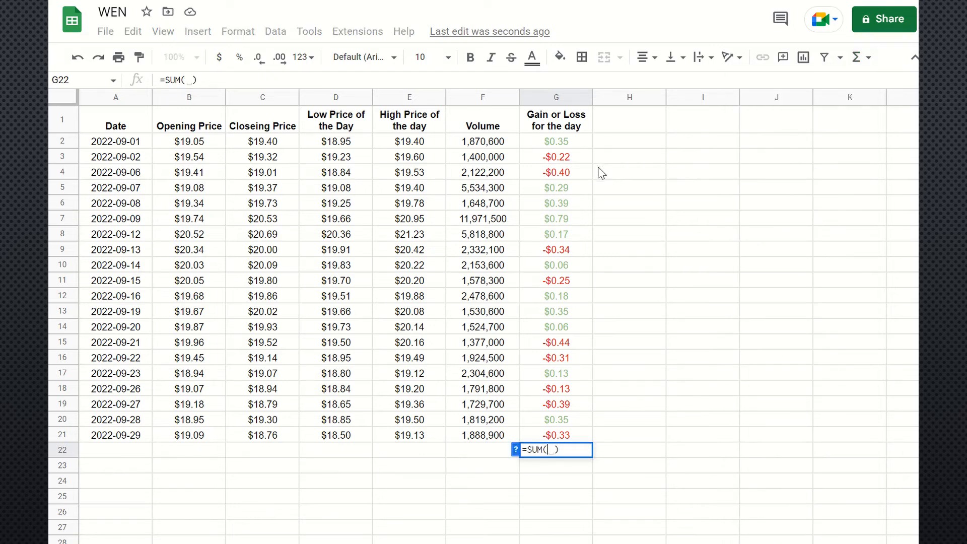
left_click_drag(578, 143, 583, 437)
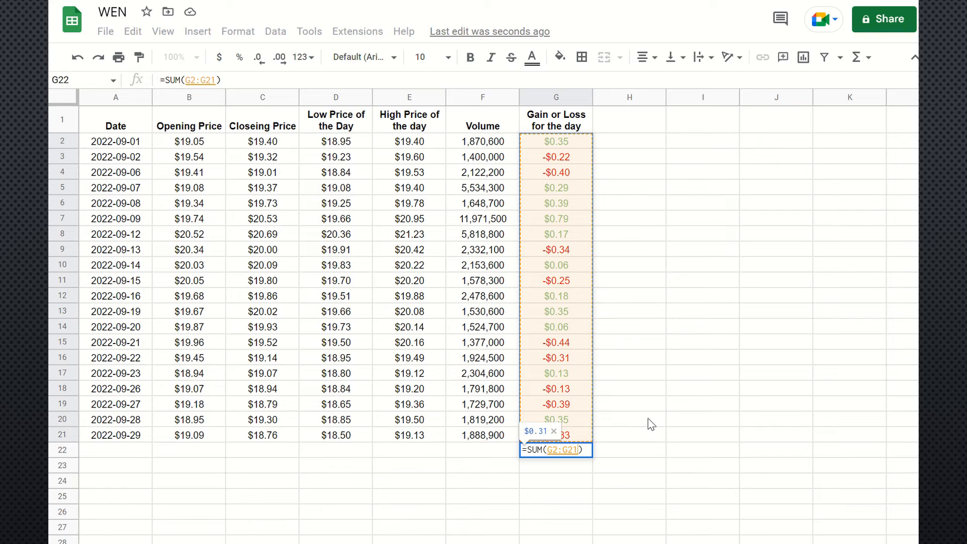
key("Return")
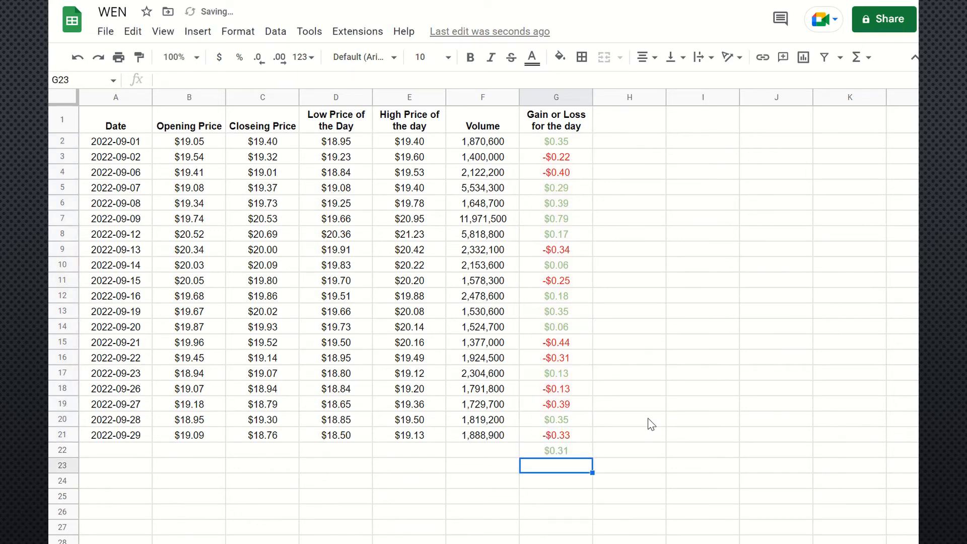
left_click(578, 440)
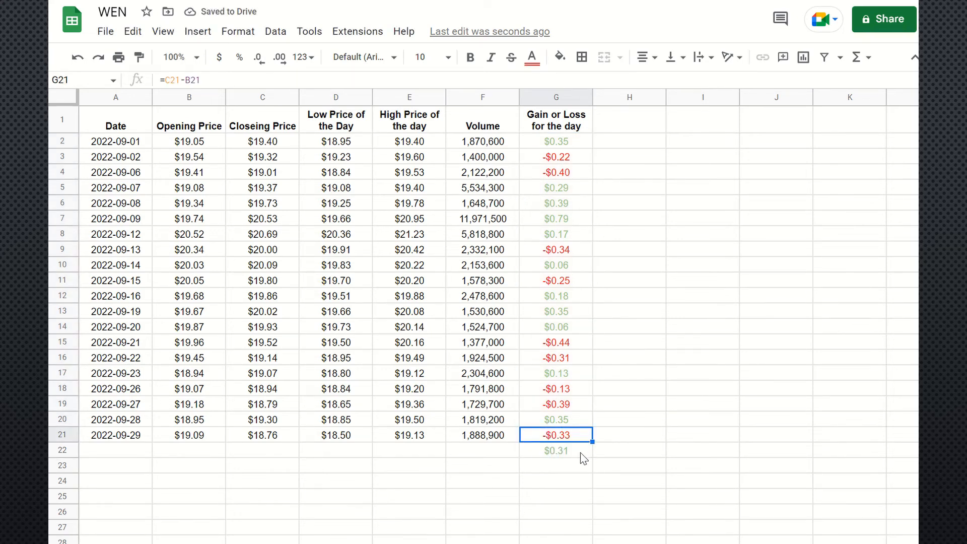
left_click(580, 453)
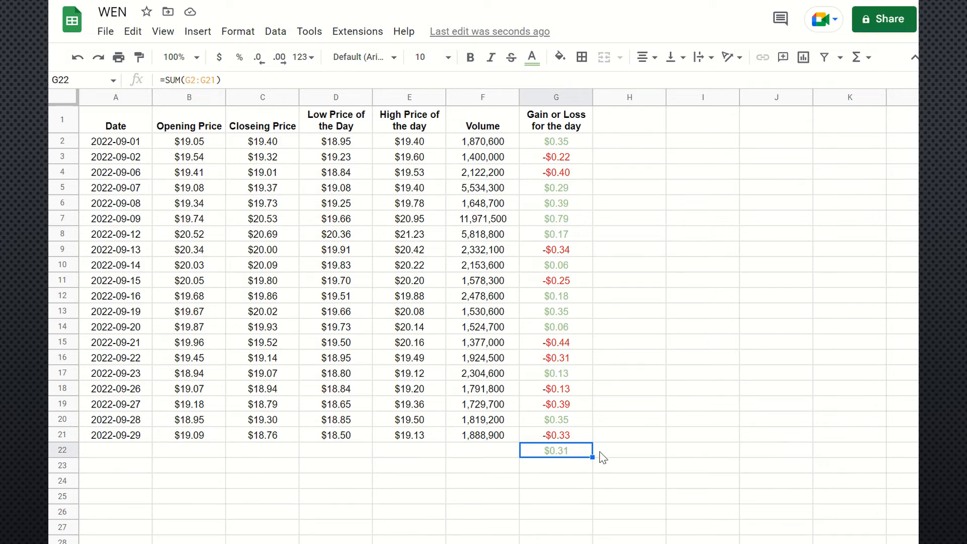
Calculate the total gain for 100 shares in cell H22 with the formula =100*G22.
left_click(626, 453)
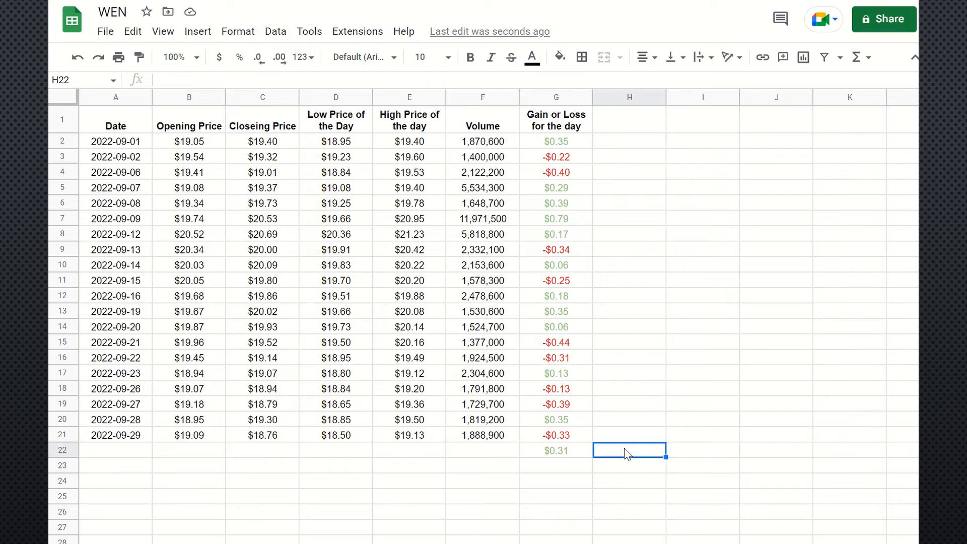
type("=100")
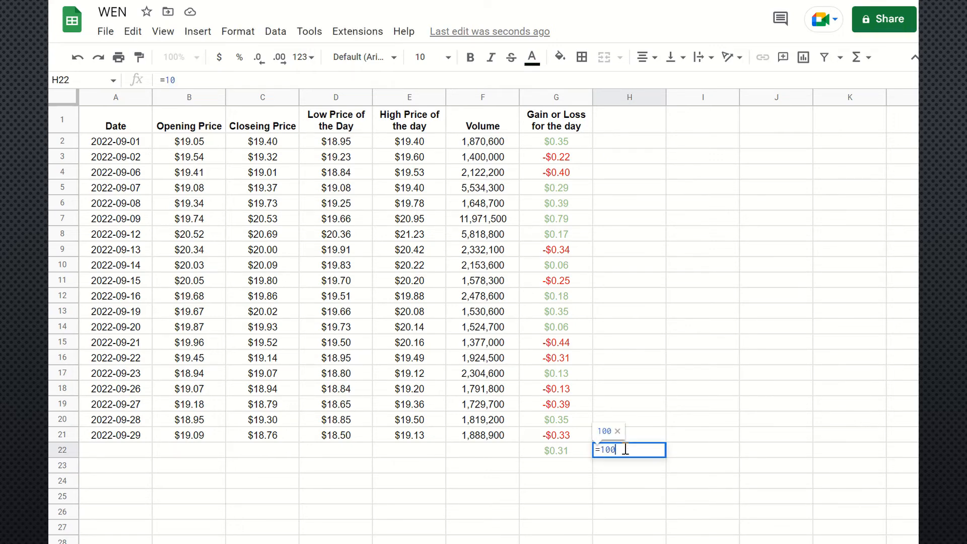
type("*")
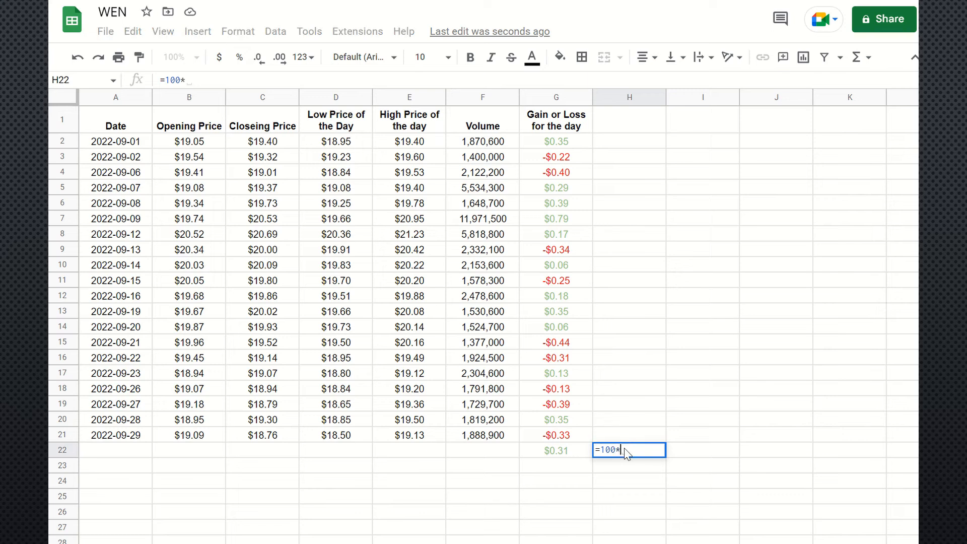
left_click(560, 450)
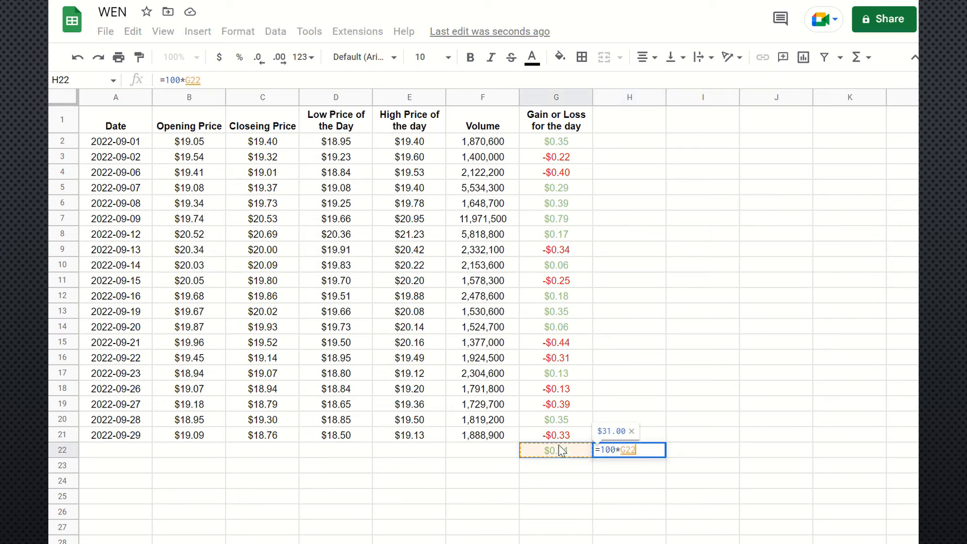
key("Return")
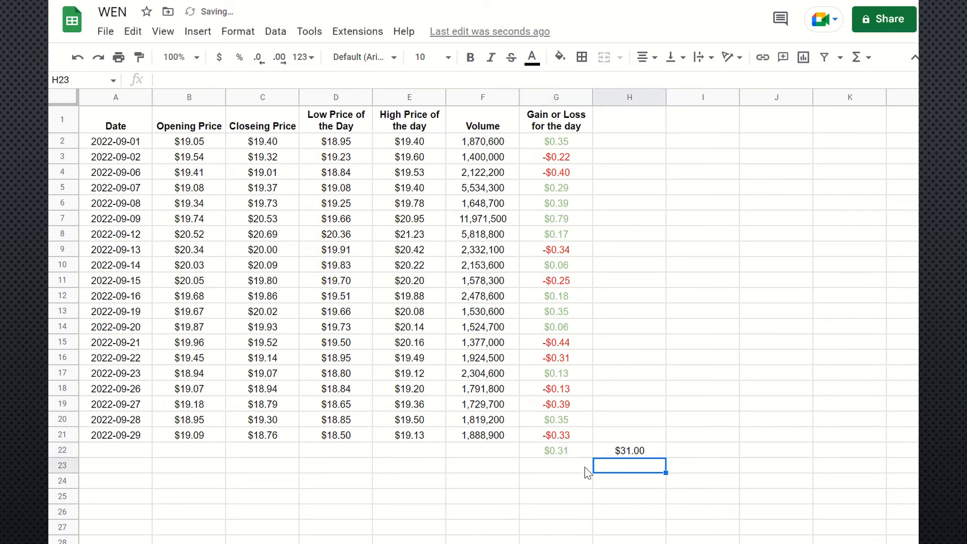
left_click(619, 458)
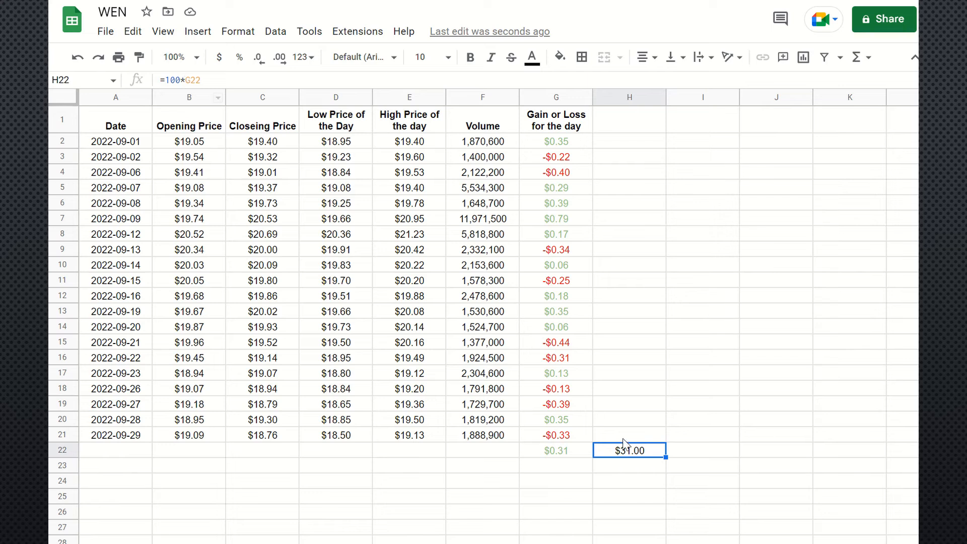
left_click(633, 470)
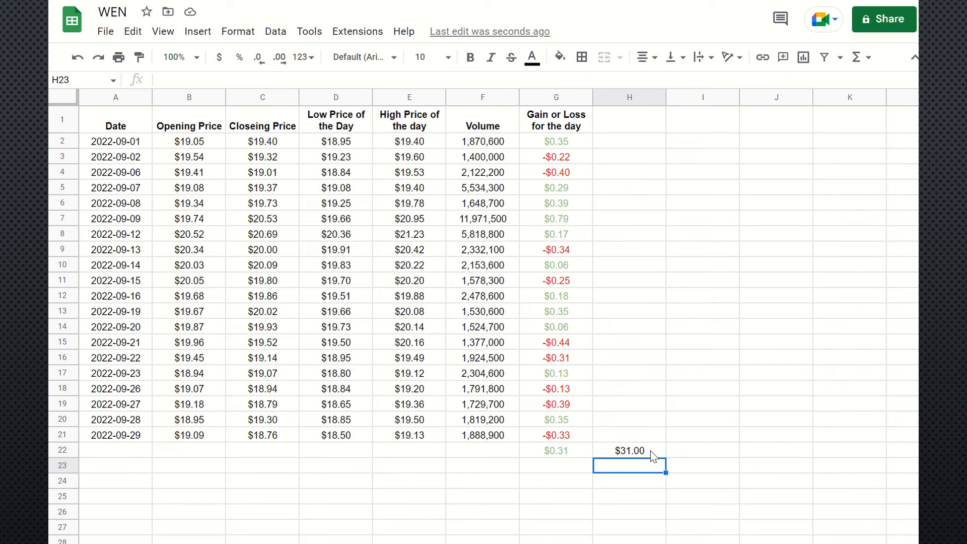
left_click(659, 491)
Clear the total and the 100-share calculation from cells G22 and H22.
left_click_drag(678, 438, 560, 453)
left_click(607, 483)
left_click_drag(684, 453, 543, 453)
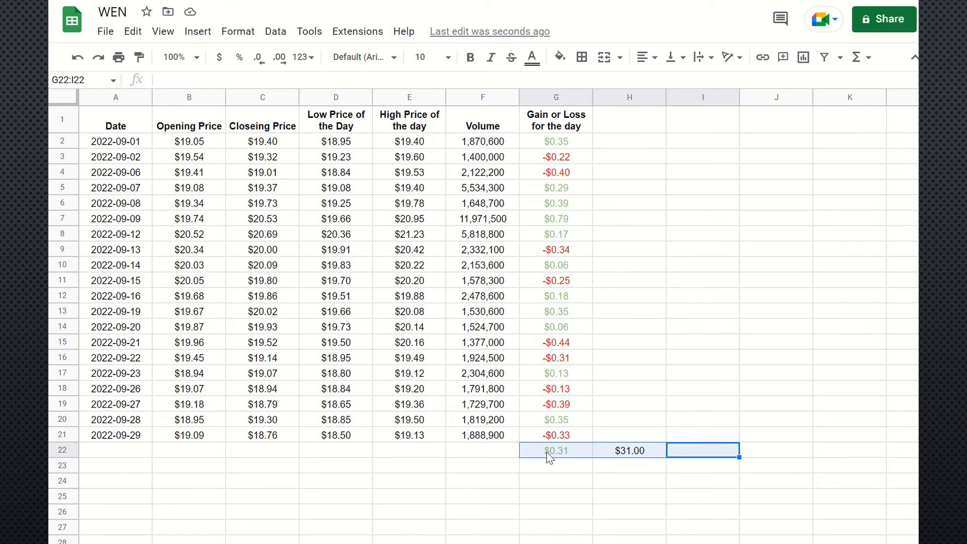
key("Delete")
left_click(554, 466)
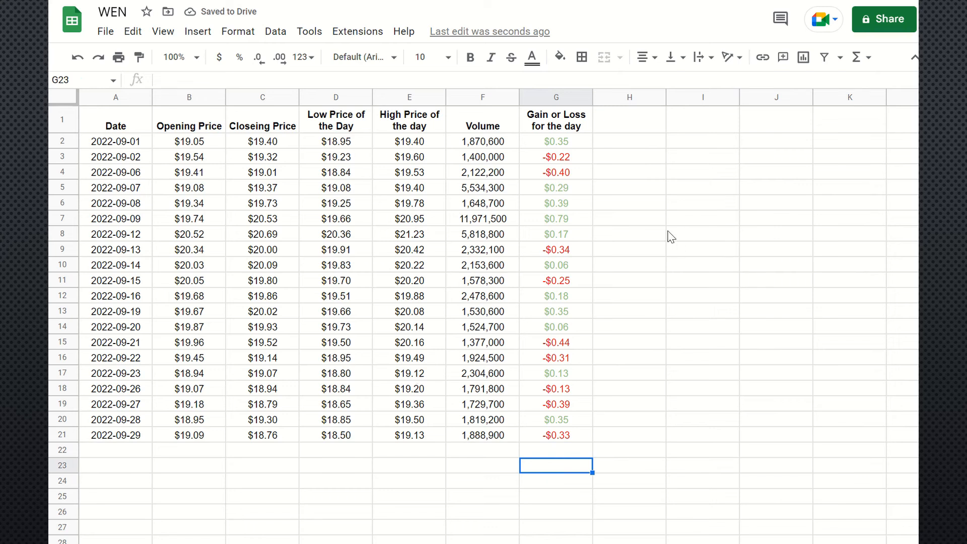
left_click(464, 159)
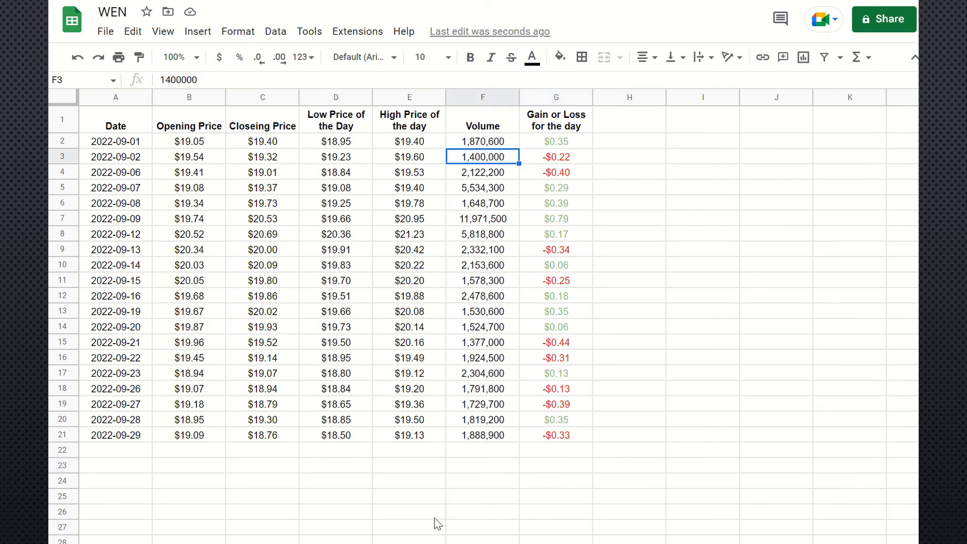